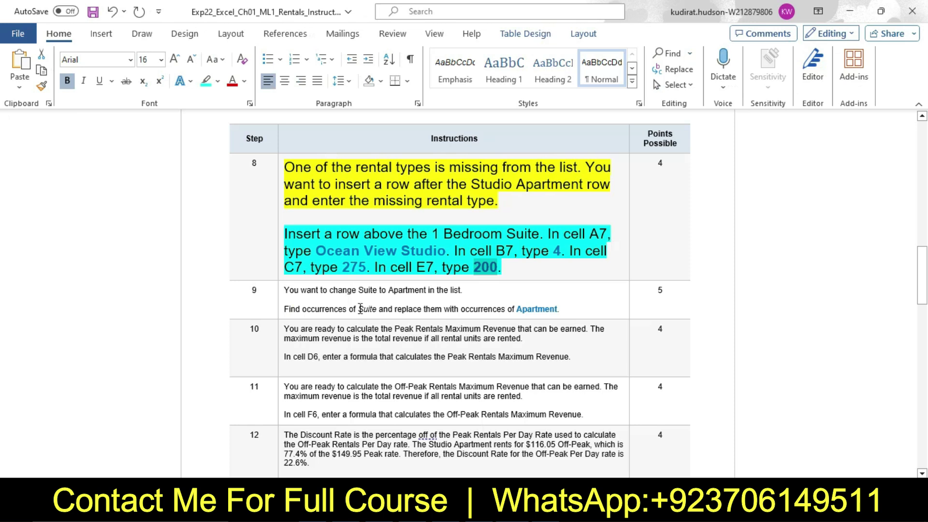
Step: Reset the step 8 instructions to font size 9 and remove their highlighting
{"action": "left_click", "coordinate": [277, 203]}
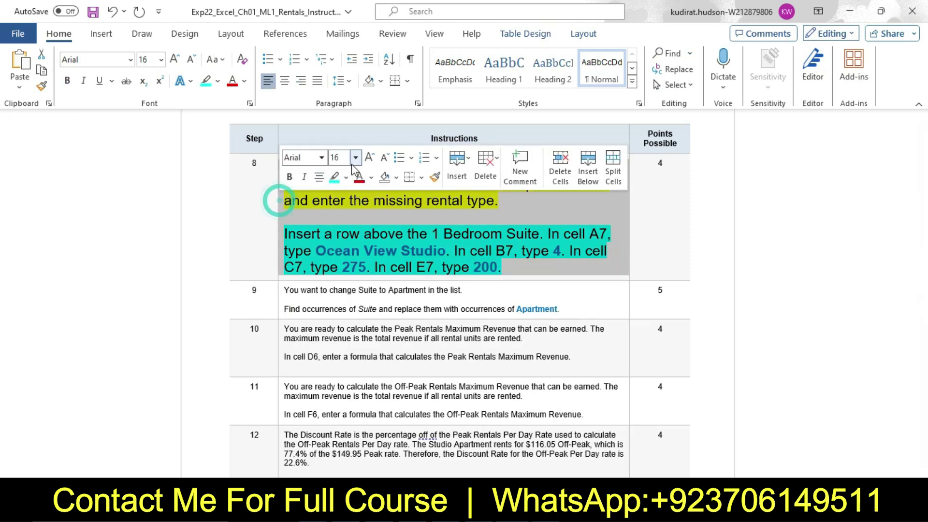
{"action": "left_click", "coordinate": [355, 157]}
{"action": "left_click", "coordinate": [353, 193]}
{"action": "left_click", "coordinate": [346, 177]}
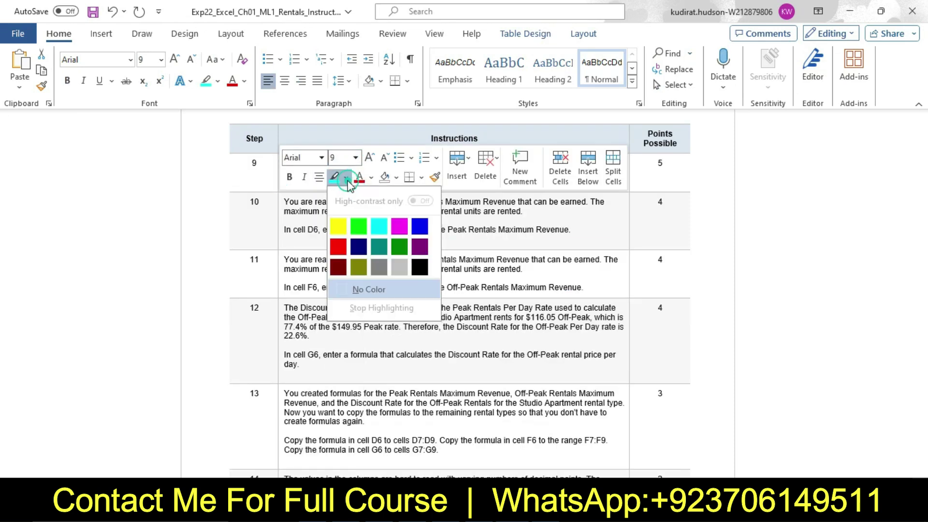
{"action": "left_click", "coordinate": [371, 289]}
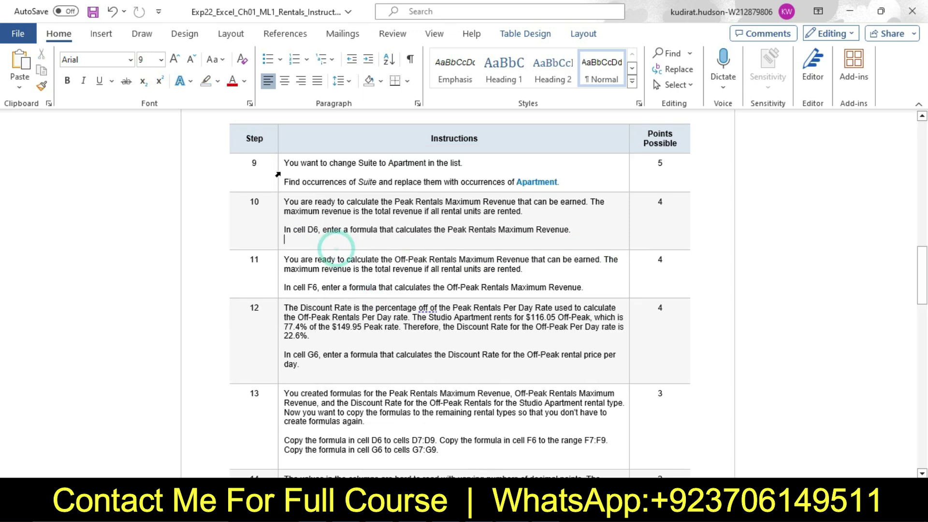
Step: Enlarge the step 9 instructions to font size 16 and highlight them in yellow
{"action": "left_click", "coordinate": [281, 172]}
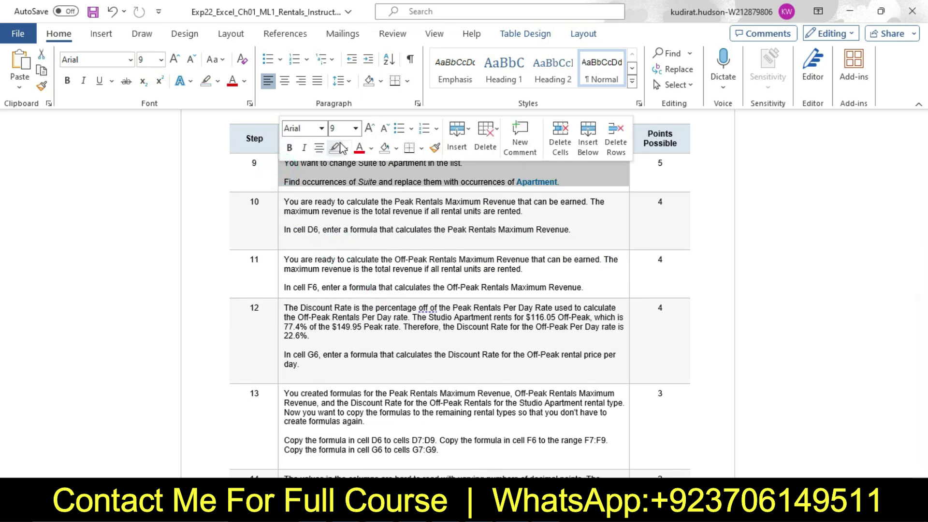
{"action": "left_click", "coordinate": [355, 129]}
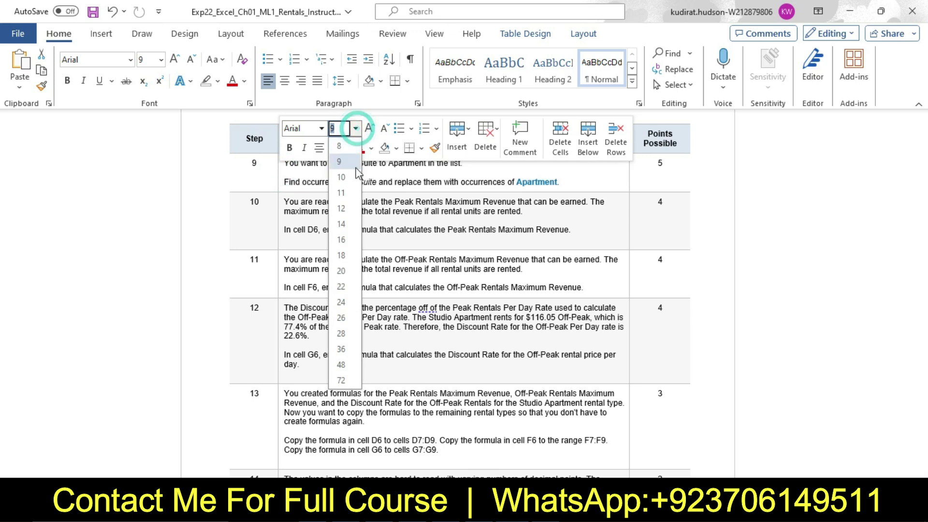
{"action": "left_click", "coordinate": [351, 240]}
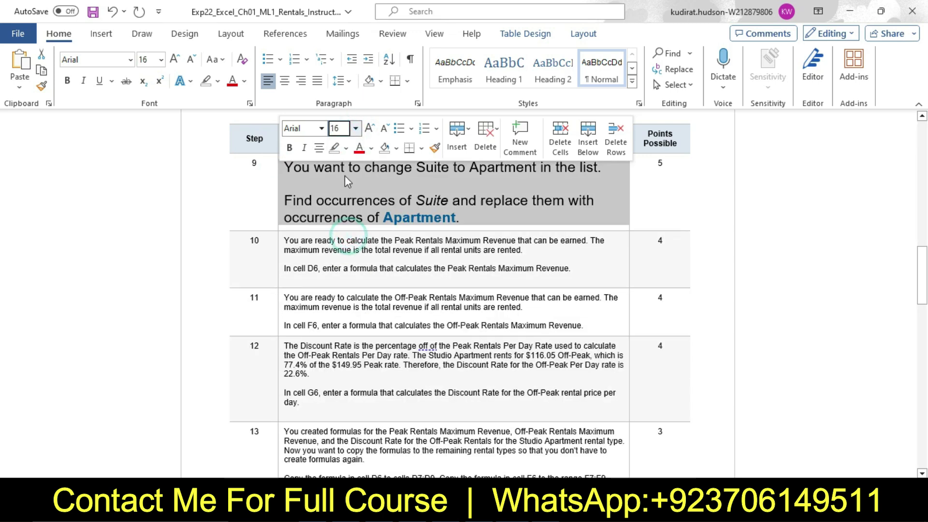
{"action": "left_click", "coordinate": [346, 147]}
{"action": "left_click", "coordinate": [338, 197]}
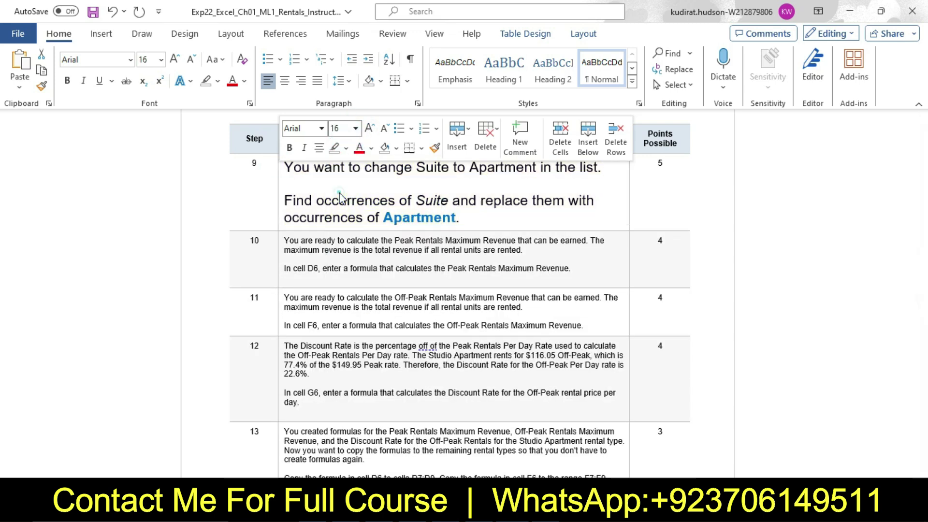
{"action": "left_click", "coordinate": [301, 168]}
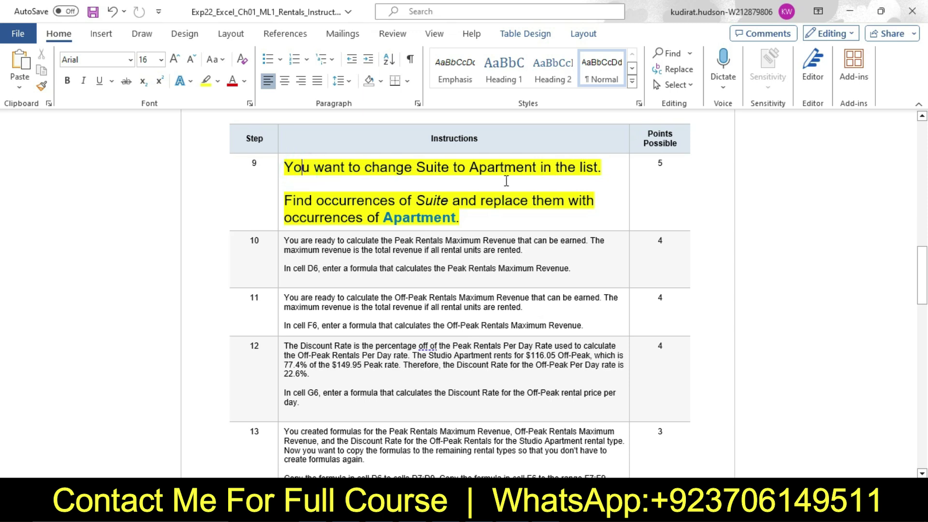
Step: Change the highlight of step 9's second paragraph, about replacing Suite with Apartment, to turquoise
{"action": "triple_click", "coordinate": [292, 199]}
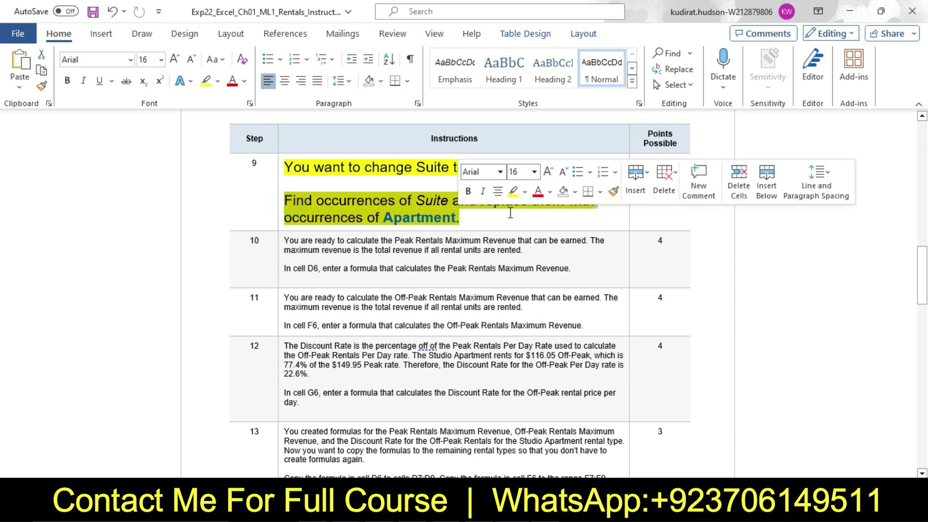
{"action": "left_click", "coordinate": [524, 191]}
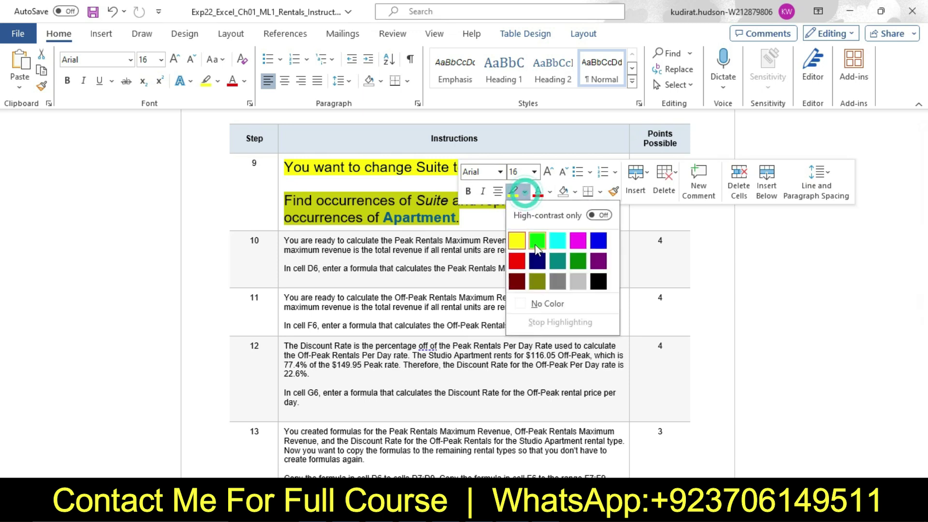
{"action": "left_click", "coordinate": [558, 241]}
{"action": "left_click", "coordinate": [305, 200]}
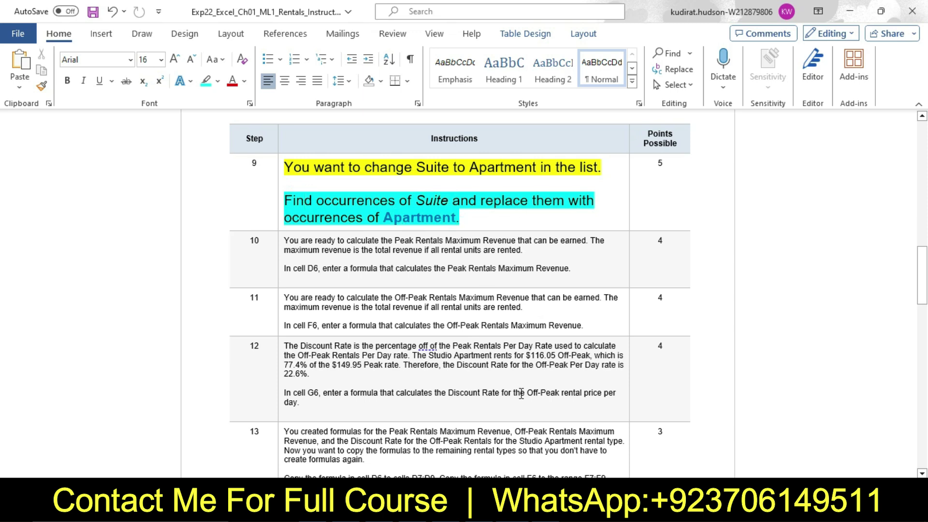
Step: Switch to the Excel rentals workbook and find "Suite" in the Rates sheet, taking the search word from the step 9 instructions
{"action": "left_click", "coordinate": [520, 512]}
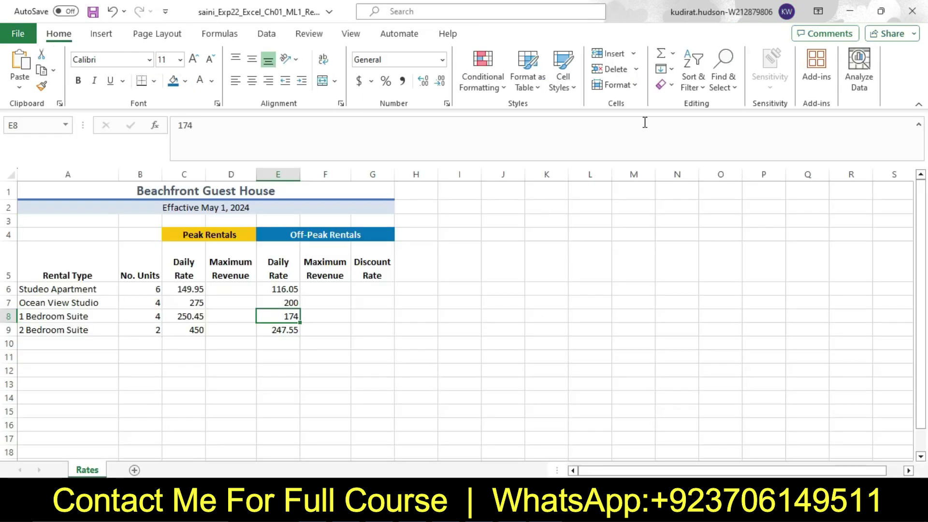
{"action": "left_click", "coordinate": [711, 88]}
{"action": "left_click", "coordinate": [725, 107]}
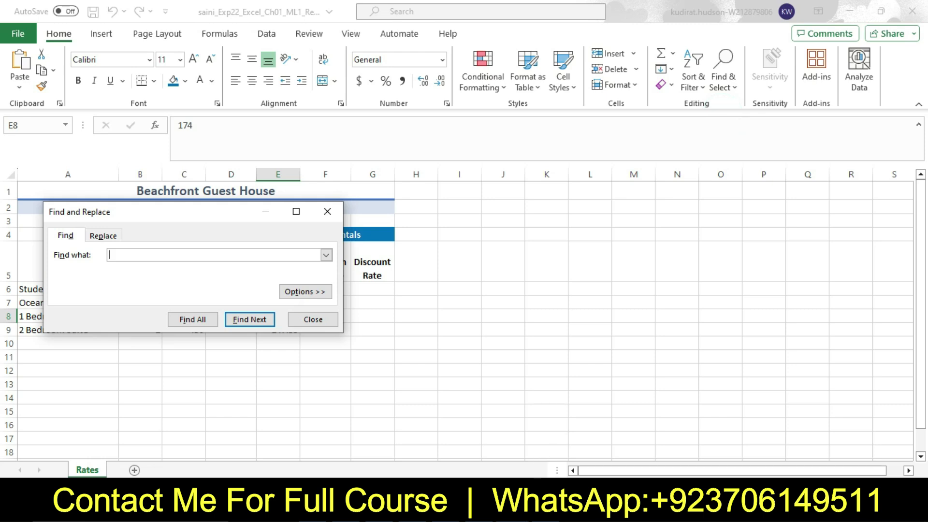
{"action": "key", "text": "alt+Tab"}
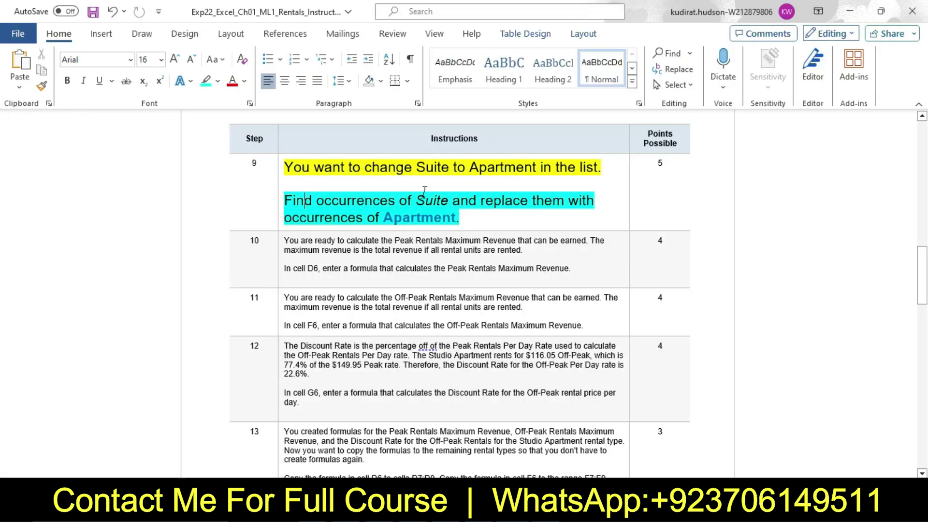
{"action": "left_click_drag", "start_coordinate": [416, 199], "coordinate": [448, 199]}
{"action": "key", "text": "ctrl+c"}
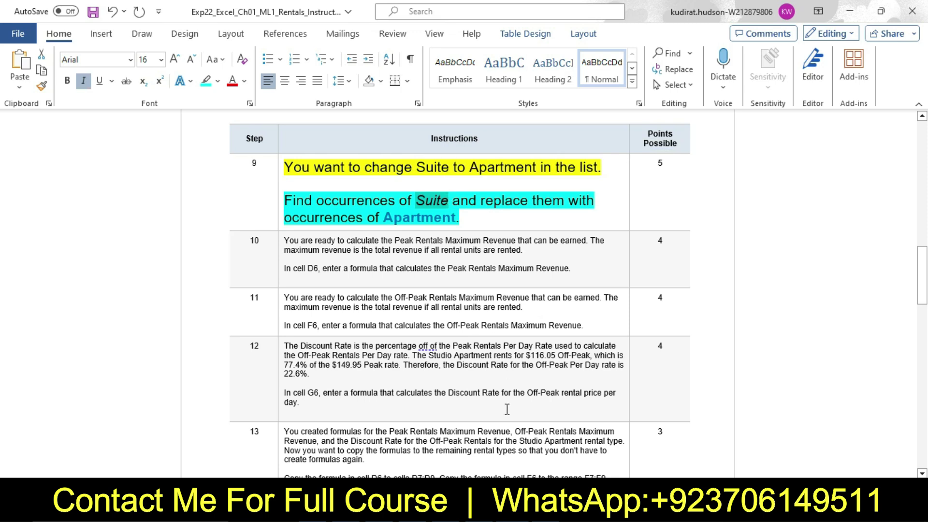
{"action": "key", "text": "alt+Tab"}
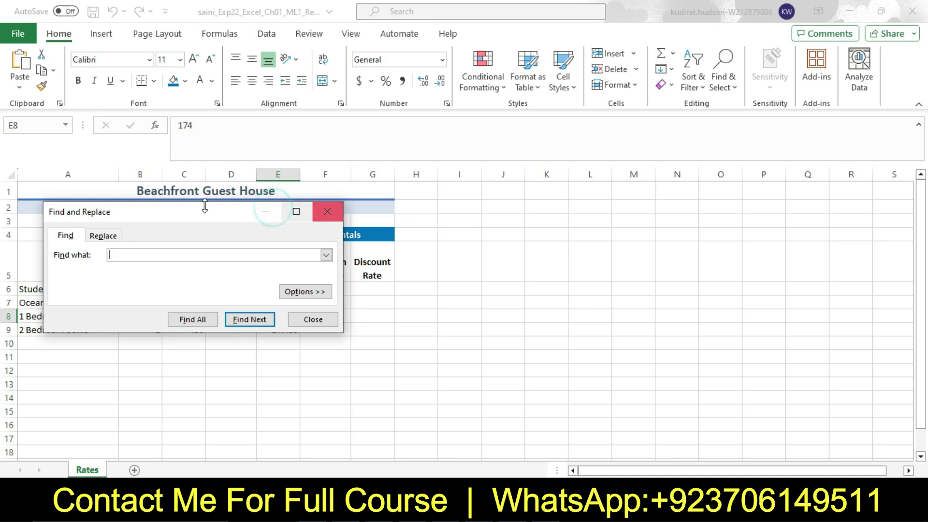
{"action": "left_click", "coordinate": [203, 254]}
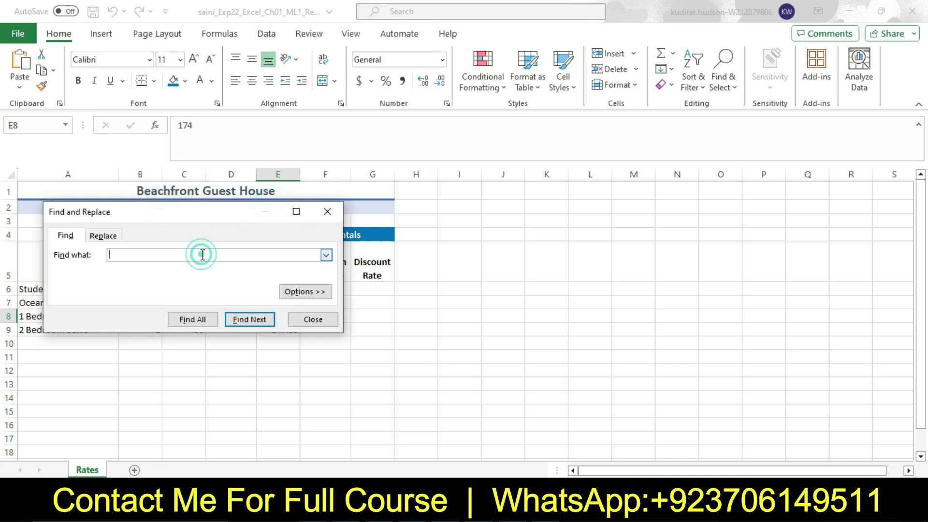
{"action": "type", "text": "Suite"}
{"action": "left_click", "coordinate": [249, 318]}
Step: Replace all occurrences of "Suite" with "Apartment", copied from the Word instructions, and close Find and Replace
{"action": "left_click", "coordinate": [104, 219]}
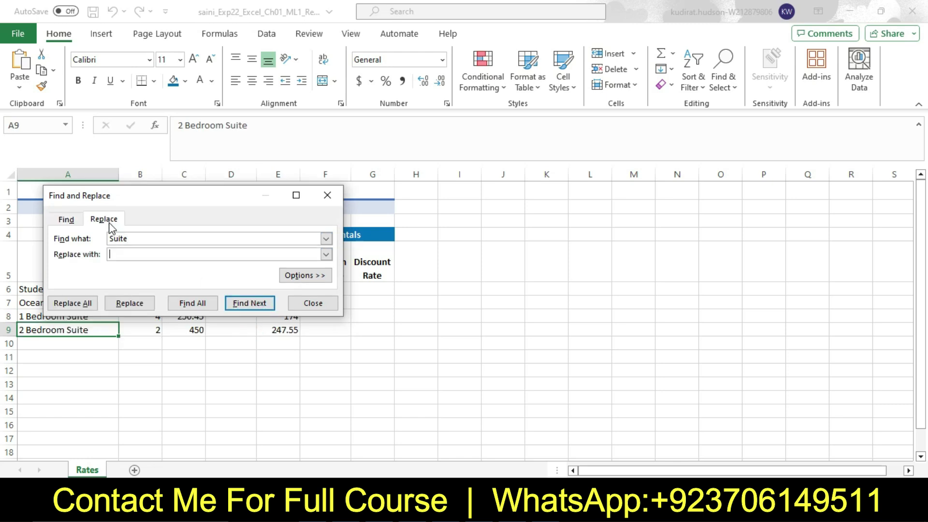
{"action": "key", "text": "alt+Tab"}
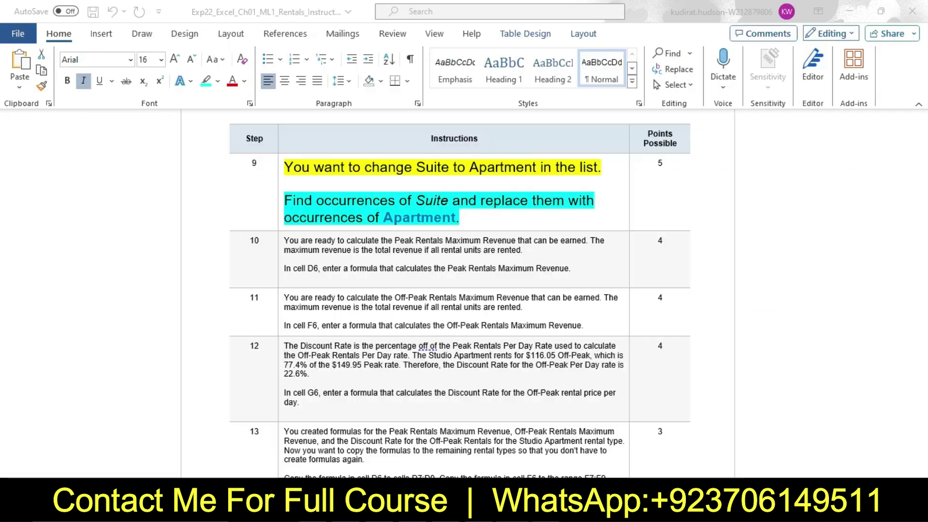
{"action": "left_click_drag", "start_coordinate": [384, 219], "coordinate": [458, 220]}
{"action": "key", "text": "ctrl+c"}
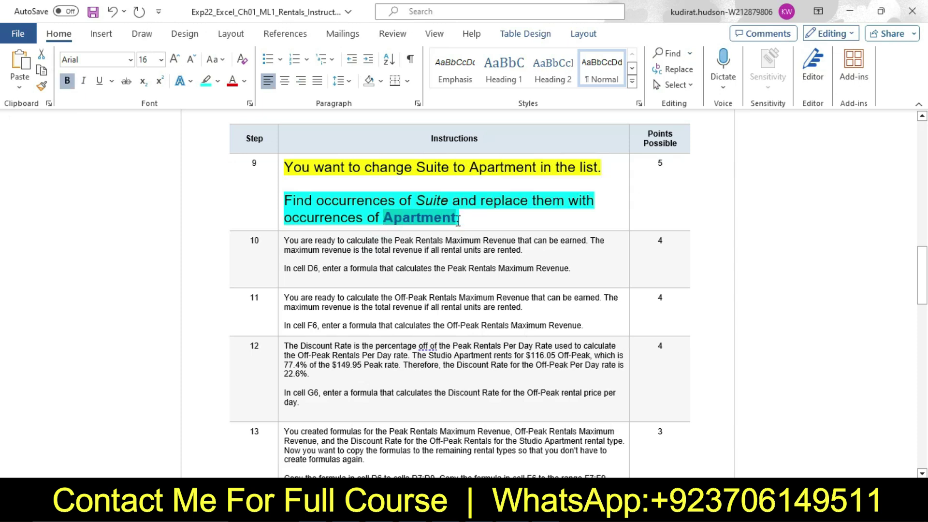
{"action": "key", "text": "alt+Tab"}
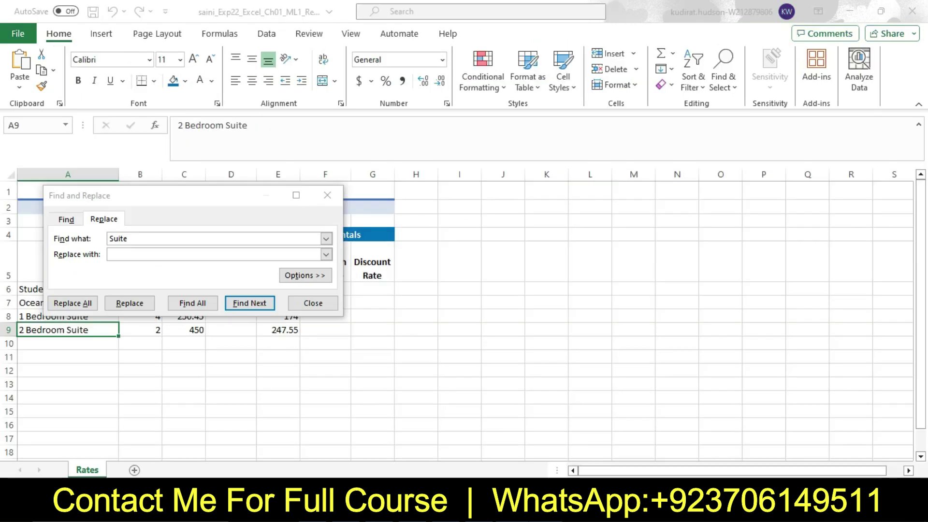
{"action": "left_click", "coordinate": [211, 253]}
{"action": "key", "text": "ctrl+v"}
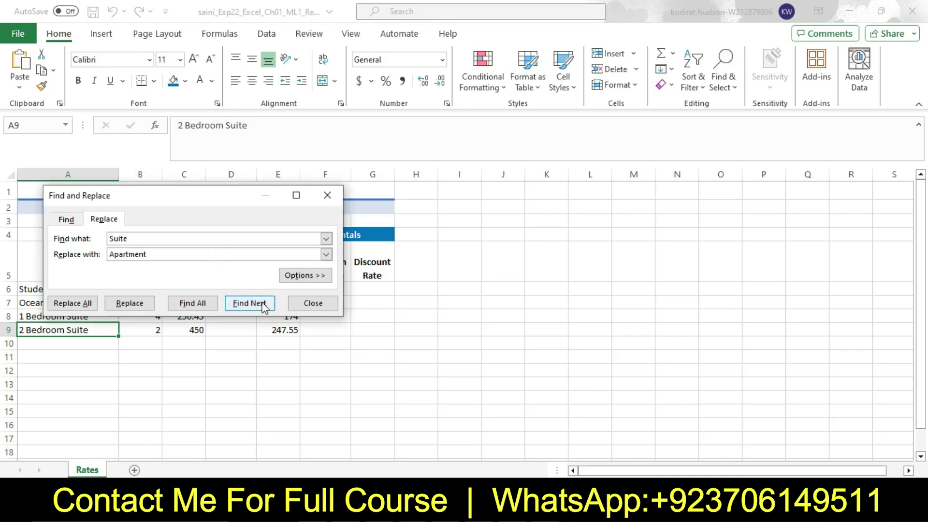
{"action": "left_click", "coordinate": [80, 303]}
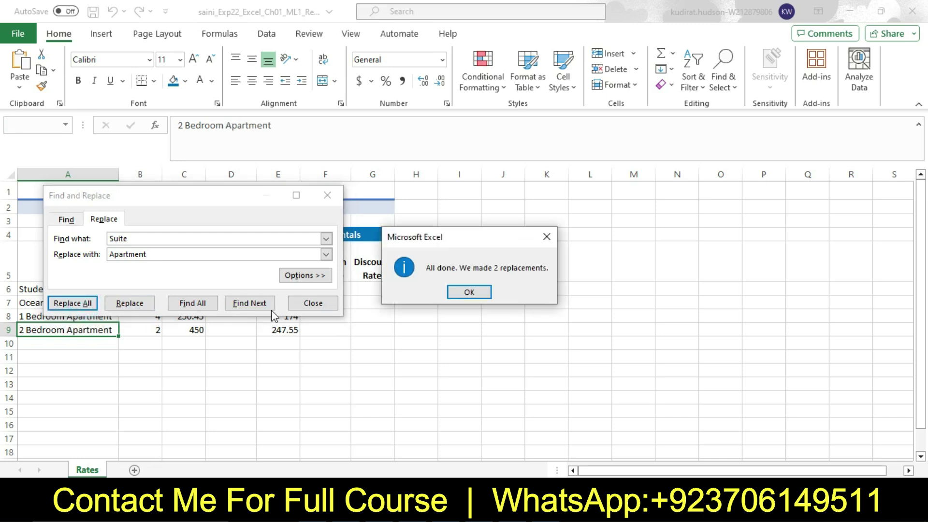
{"action": "left_click", "coordinate": [463, 292]}
{"action": "left_click", "coordinate": [328, 308]}
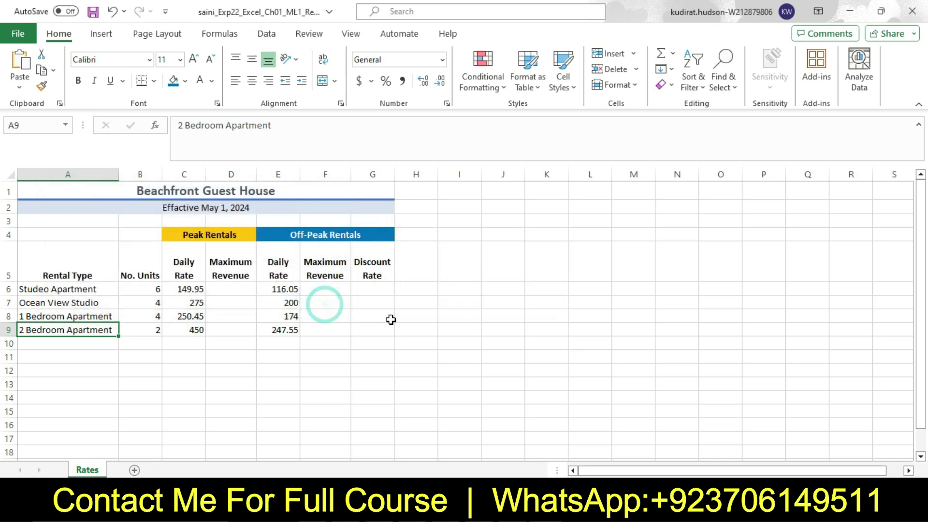
Step: Switch back to the Word instructions, reset step 9's text to font size 9 and remove its highlighting
{"action": "key", "text": "alt+Tab"}
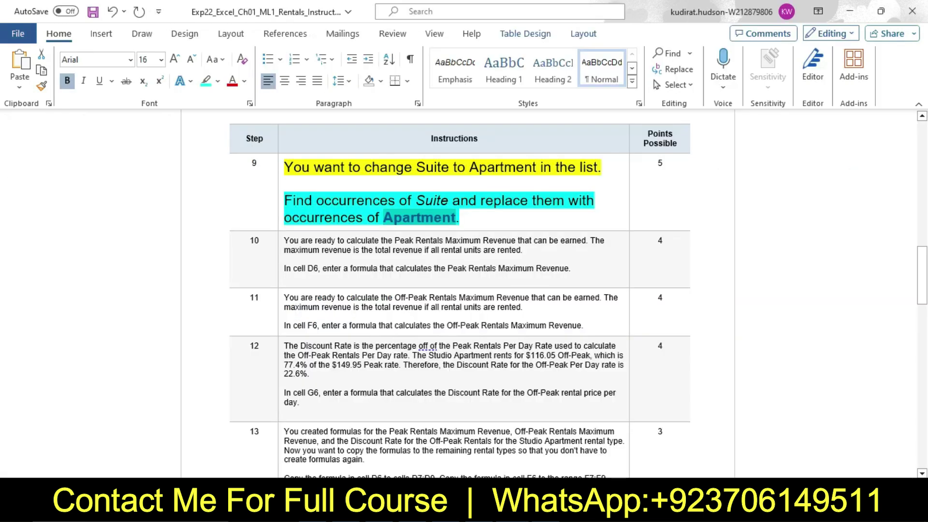
{"action": "left_click", "coordinate": [279, 189]}
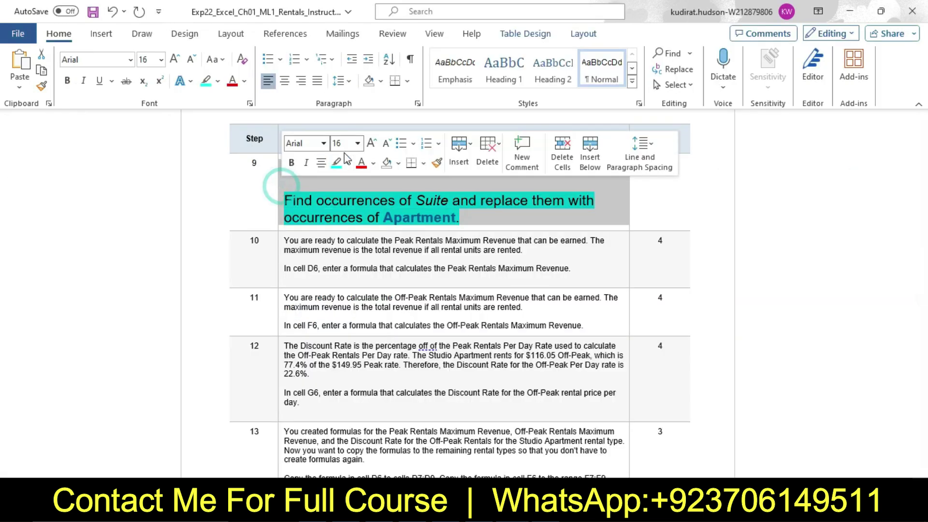
{"action": "left_click", "coordinate": [358, 143]}
{"action": "left_click", "coordinate": [356, 177]}
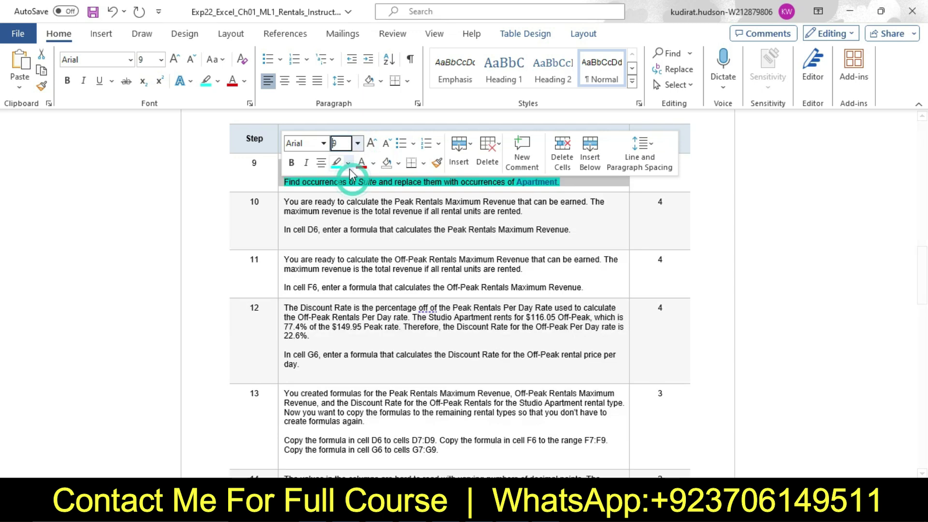
{"action": "left_click", "coordinate": [348, 163]}
{"action": "left_click", "coordinate": [363, 271]}
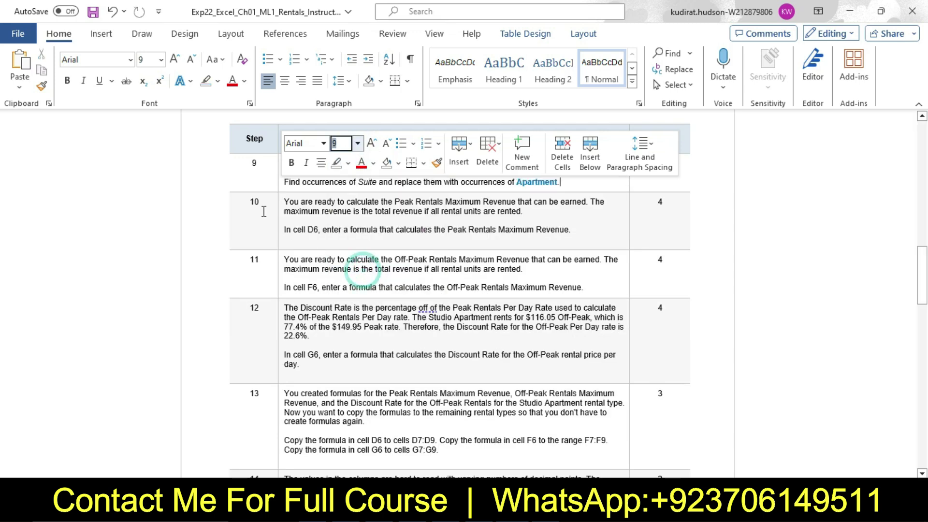
{"action": "key", "text": "Right"}
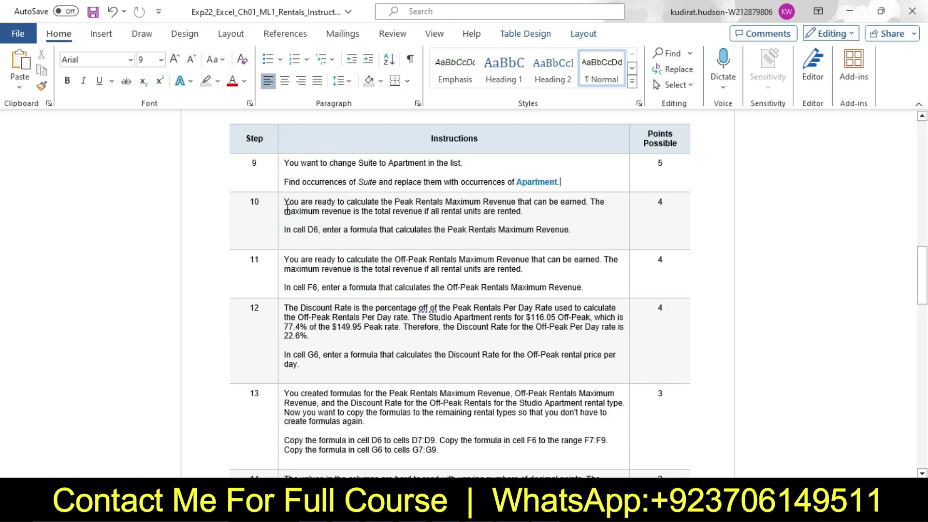
Step: Enlarge the step 10 instructions to font size 16 and highlight them in yellow
{"action": "left_click", "coordinate": [277, 212]}
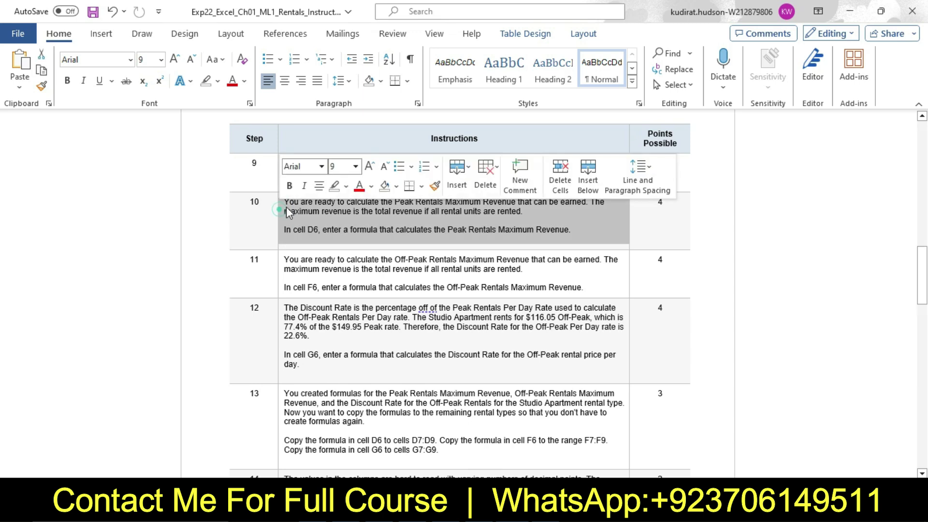
{"action": "left_click", "coordinate": [355, 167]}
{"action": "left_click", "coordinate": [341, 277]}
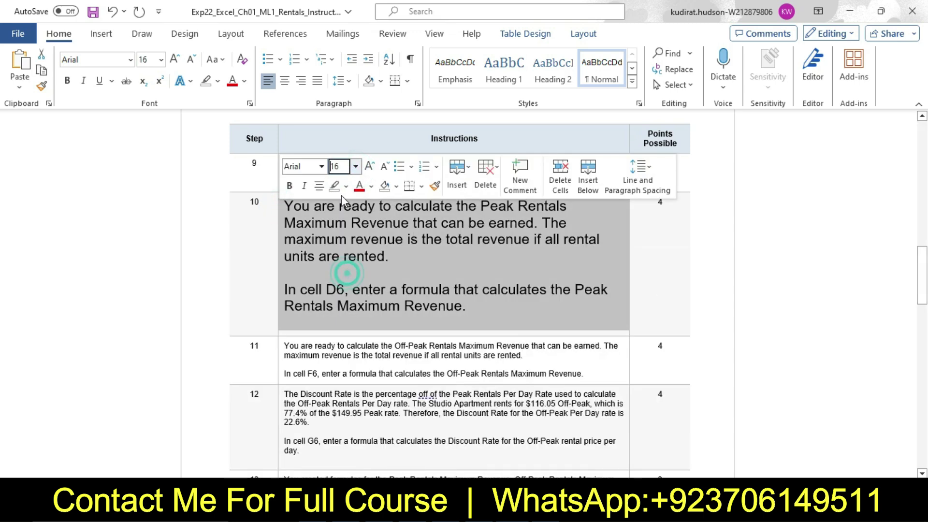
{"action": "left_click", "coordinate": [347, 187]}
{"action": "left_click", "coordinate": [341, 237]}
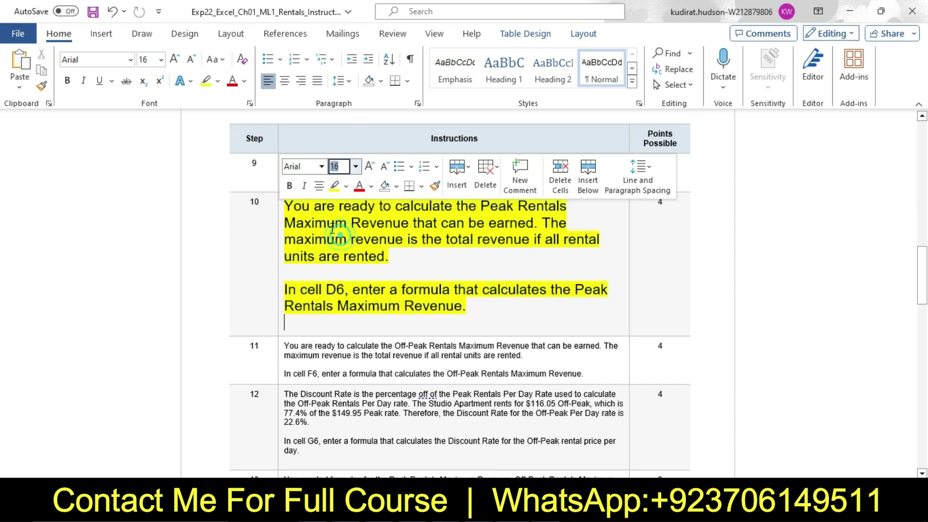
{"action": "left_click", "coordinate": [296, 208]}
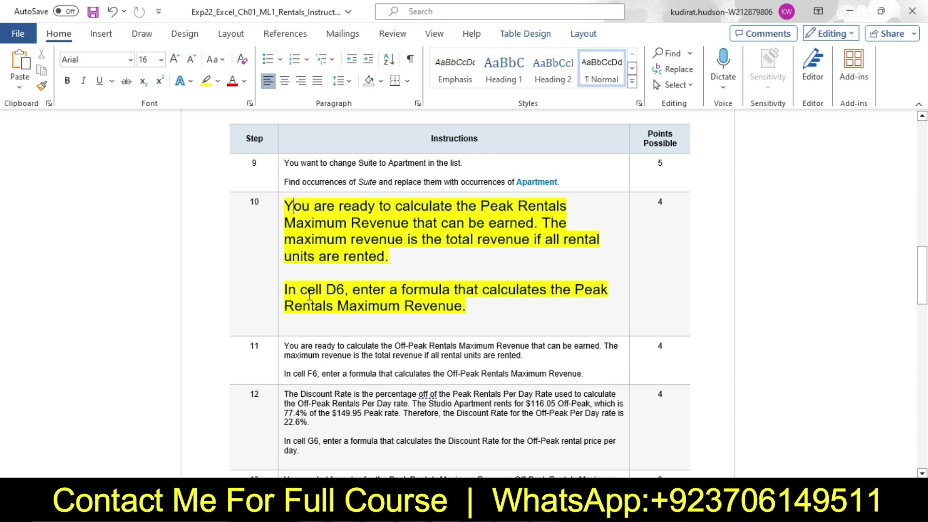
Step: Highlight the step 10 sentence about entering the Peak Rentals Maximum Revenue formula in cell D6 in turquoise
{"action": "left_click_drag", "start_coordinate": [286, 288], "coordinate": [466, 306]}
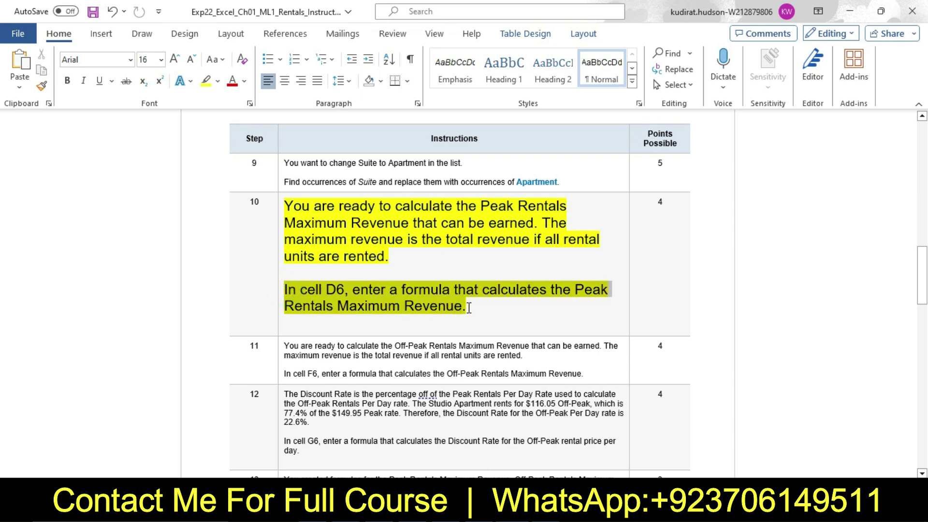
{"action": "left_click", "coordinate": [534, 283]}
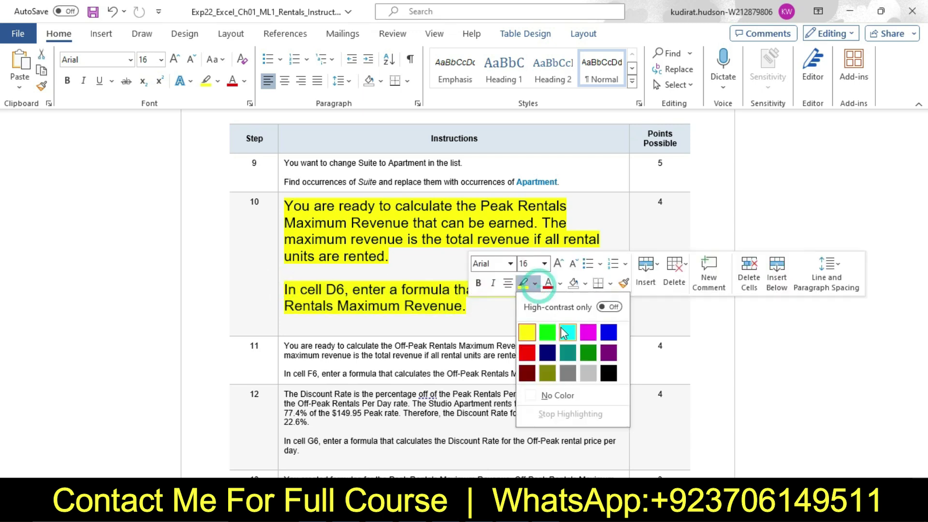
{"action": "left_click", "coordinate": [562, 328]}
{"action": "left_click", "coordinate": [286, 290]}
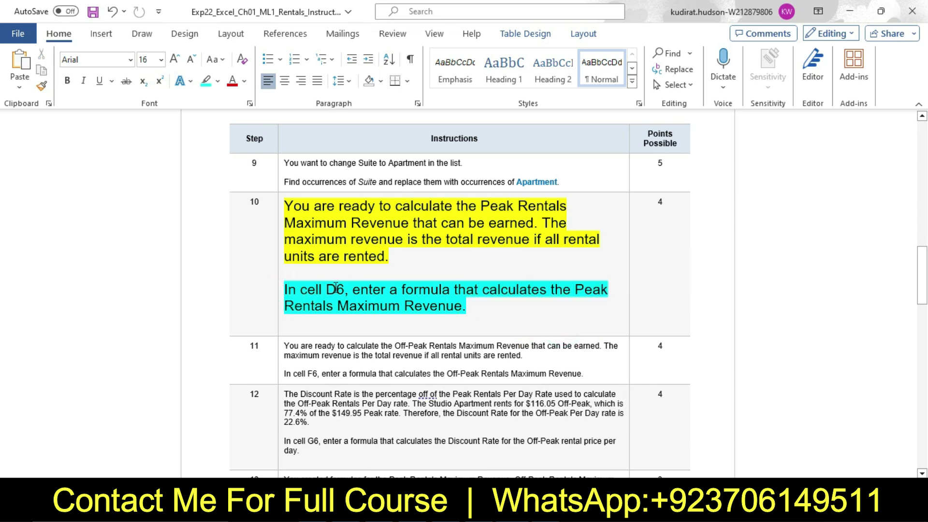
Step: Switch to the Excel rentals workbook, select cell D6, and recheck the step 10 instruction in Word before returning to the sheet
{"action": "double_click", "coordinate": [330, 289]}
{"action": "key", "text": "alt+Tab"}
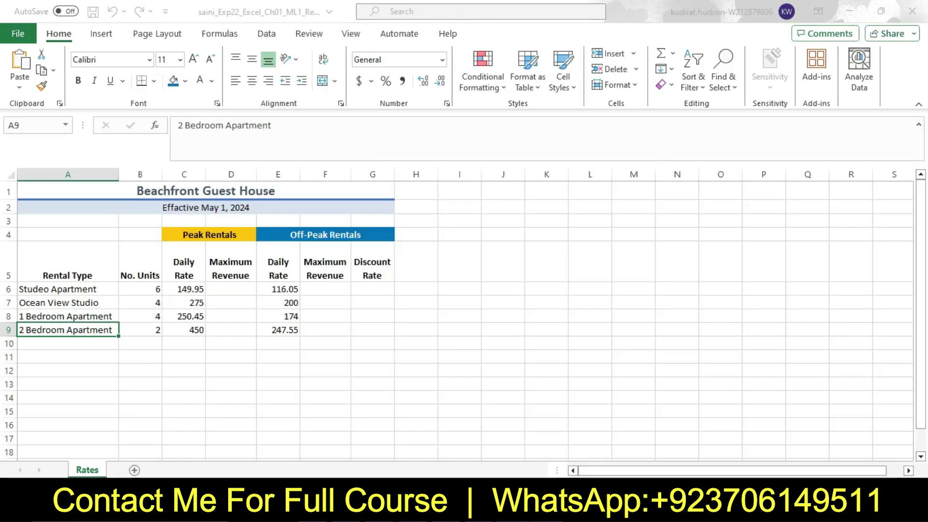
{"action": "left_click", "coordinate": [227, 289]}
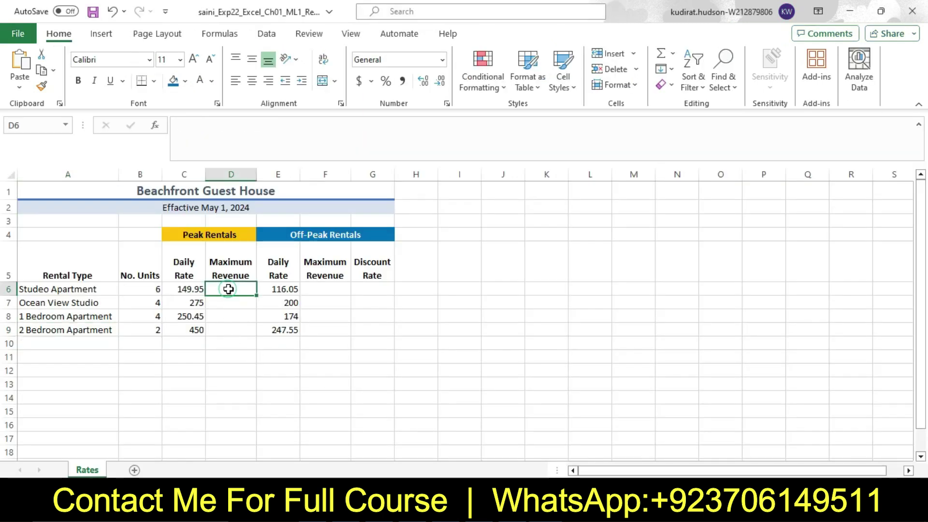
{"action": "key", "text": "alt+Tab"}
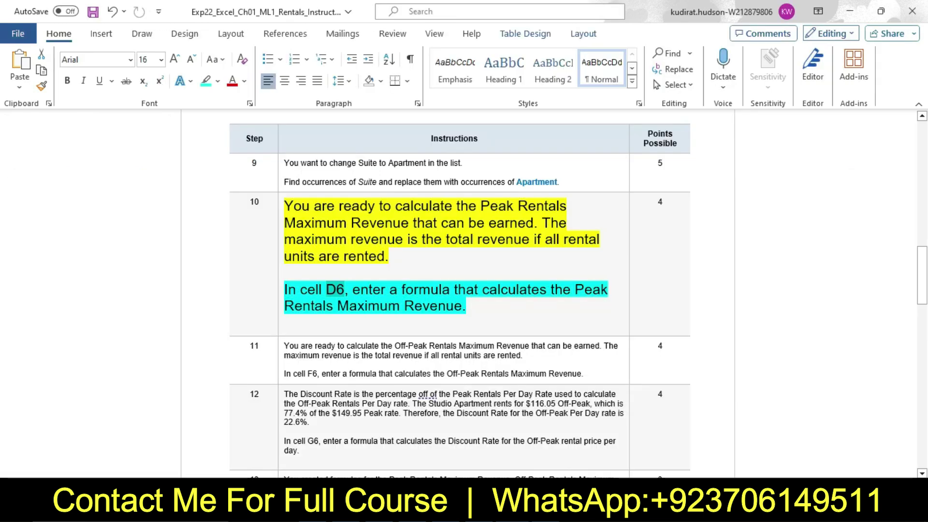
{"action": "key", "text": "alt+Tab"}
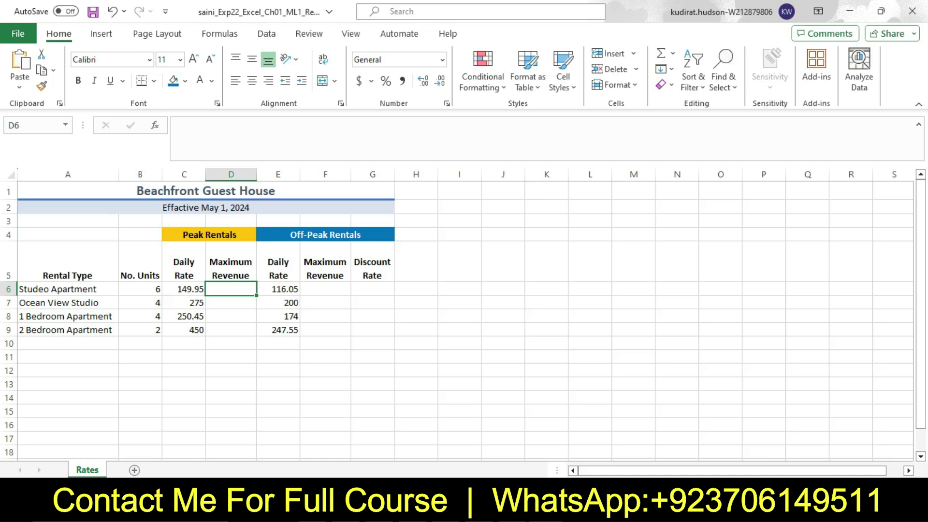
{"action": "key", "text": "alt+Tab"}
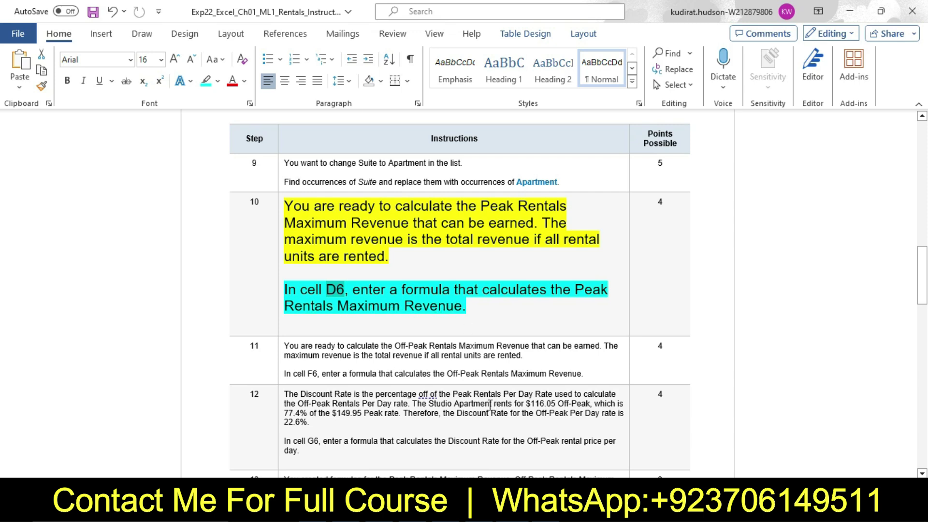
{"action": "mouse_move", "coordinate": [545, 512]}
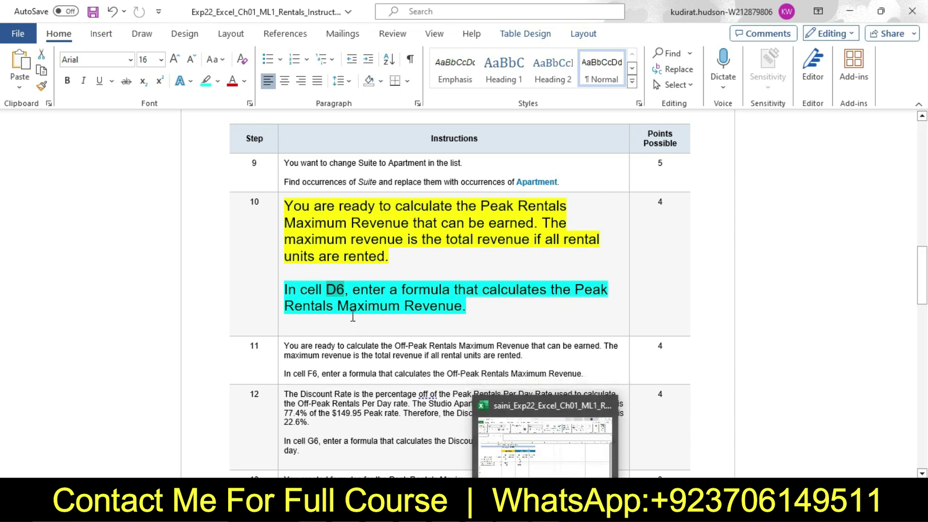
{"action": "left_click", "coordinate": [461, 306]}
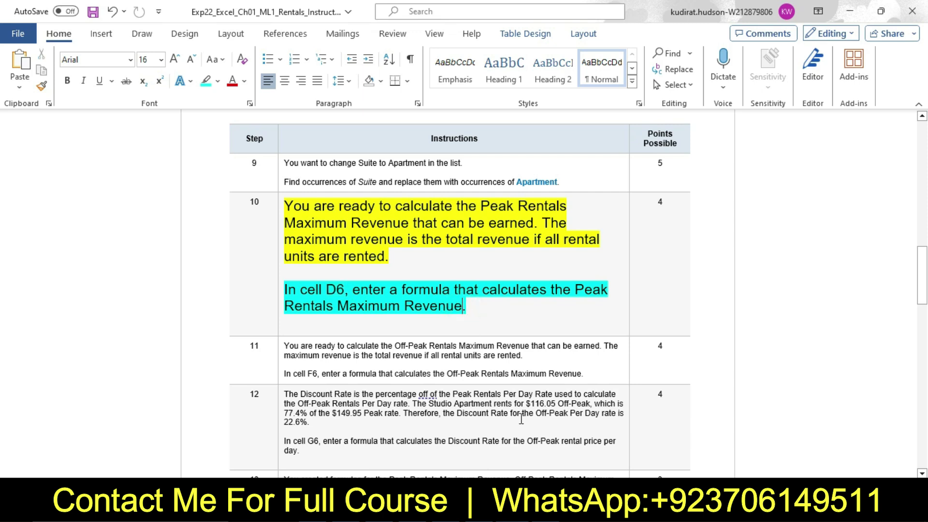
{"action": "key", "text": "alt+Tab"}
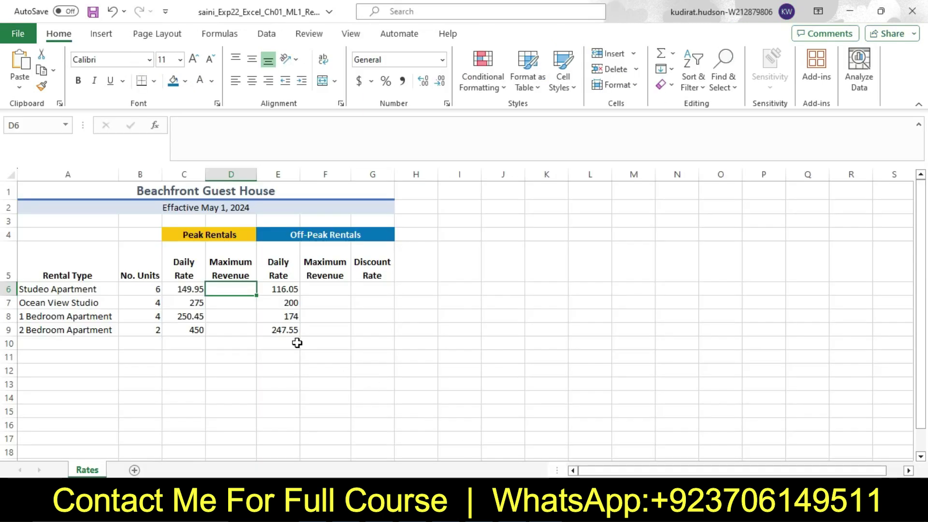
Step: Enter the formula =D6*C6 in cell D6 as the first rental type's Peak Rentals Maximum Revenue
{"action": "type", "text": "=D"}
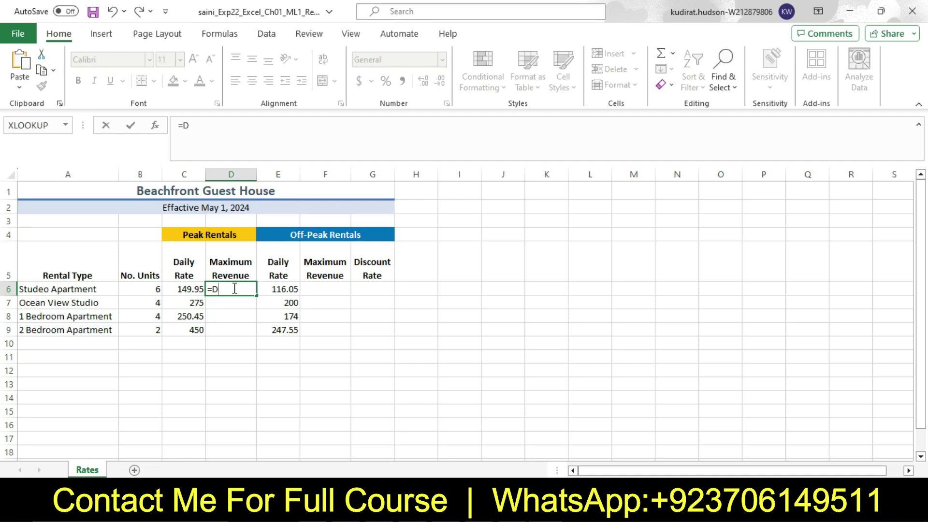
{"action": "type", "text": "6*C"}
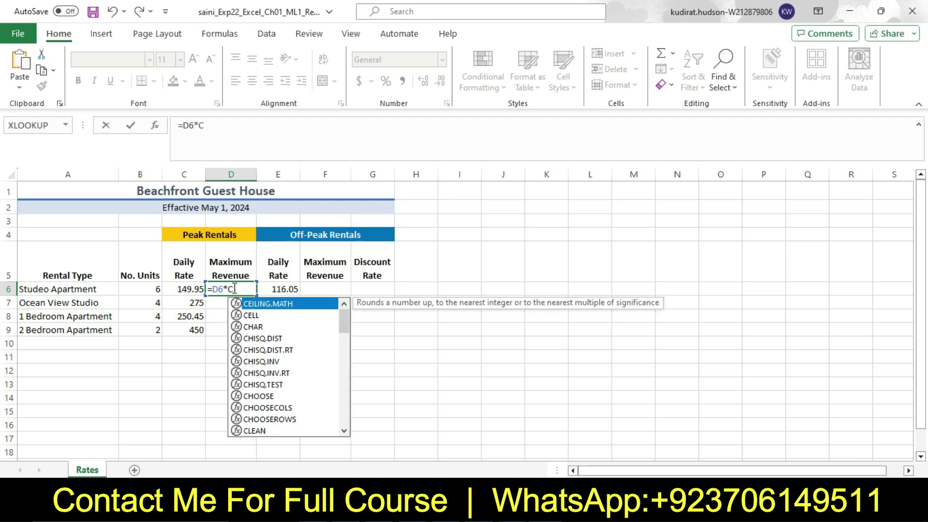
{"action": "type", "text": "6"}
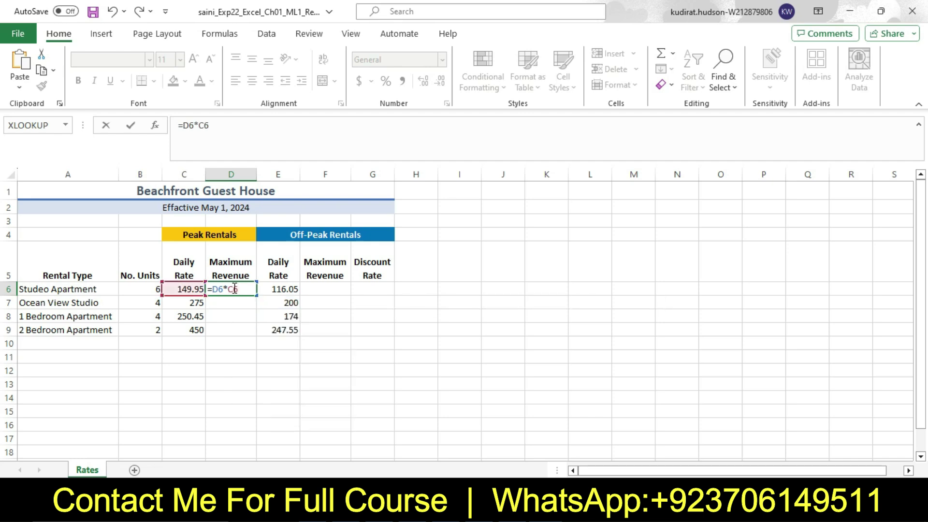
{"action": "key", "text": "Return"}
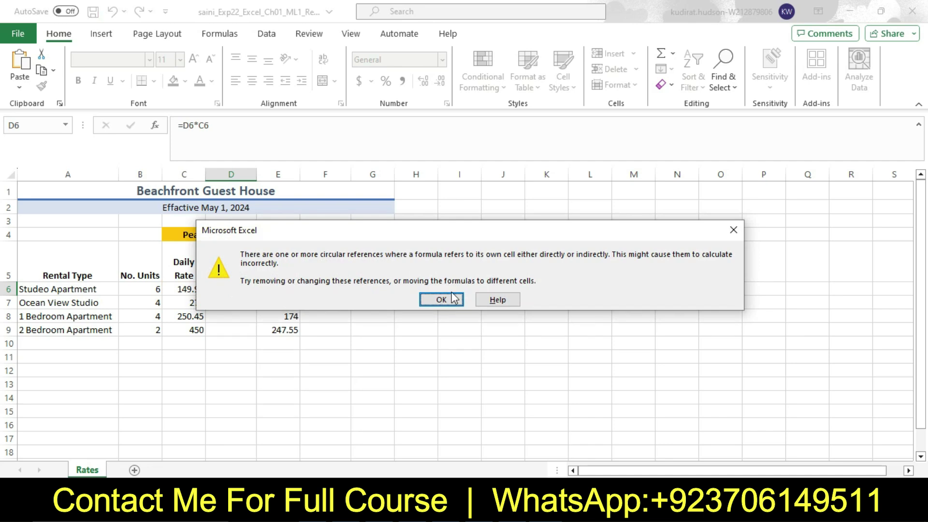
{"action": "left_click", "coordinate": [441, 300]}
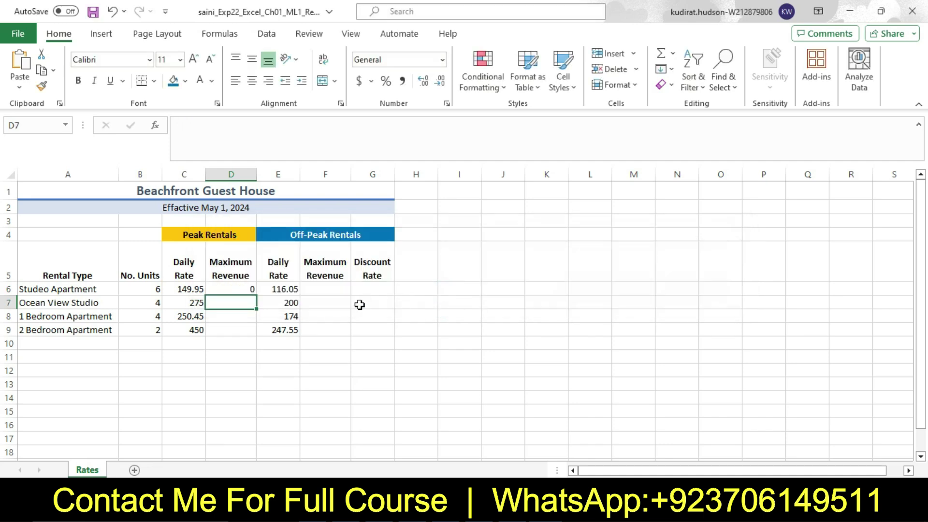
{"action": "left_click", "coordinate": [247, 292]}
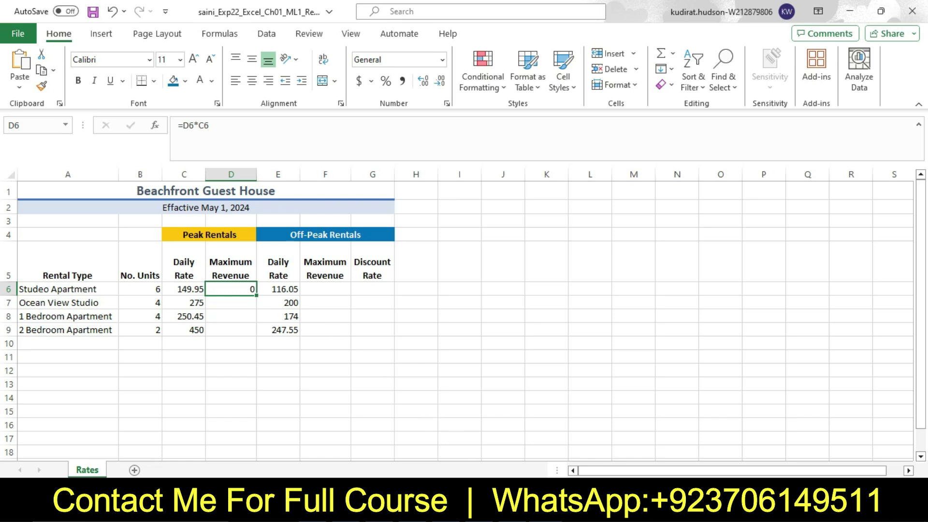
Step: Switch to the Word instructions, reset step 10's text to font size 9 and remove its highlighting
{"action": "key", "text": "alt+Tab"}
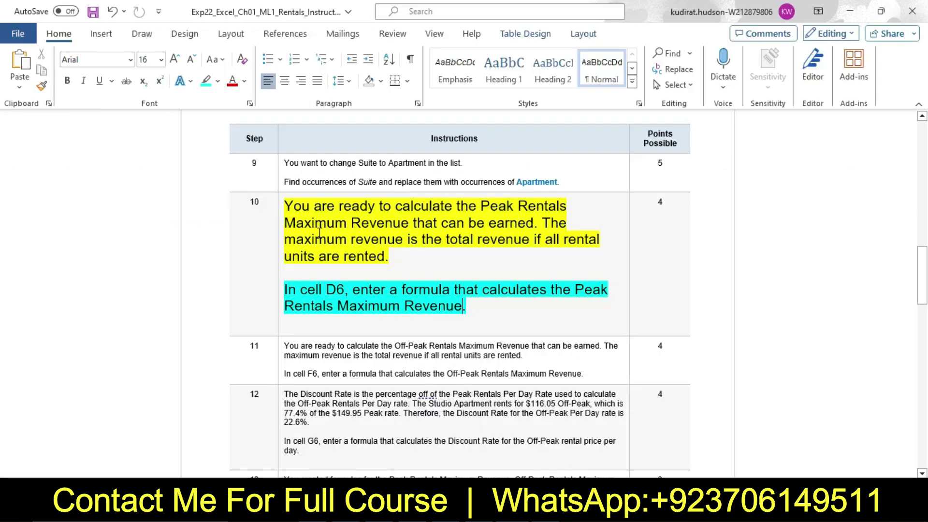
{"action": "left_click", "coordinate": [281, 218]}
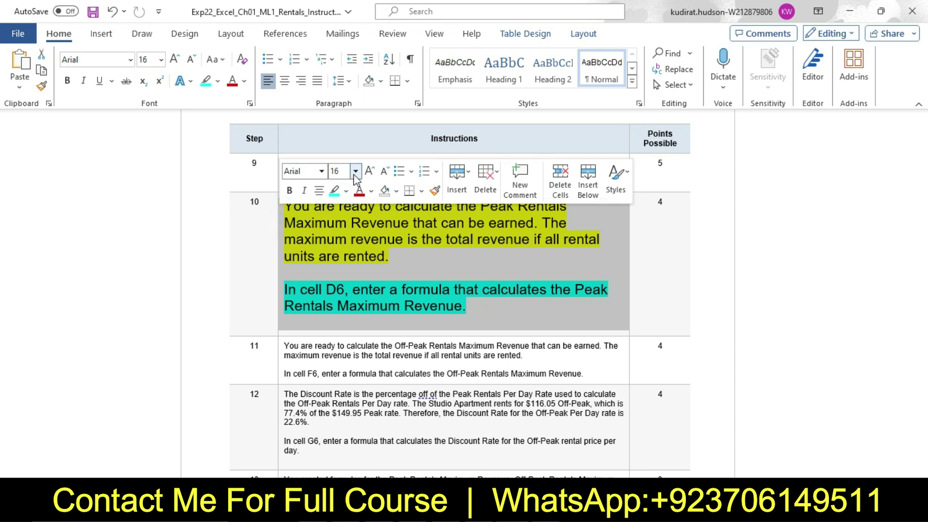
{"action": "left_click", "coordinate": [355, 171]}
{"action": "left_click", "coordinate": [338, 204]}
{"action": "left_click", "coordinate": [346, 191]}
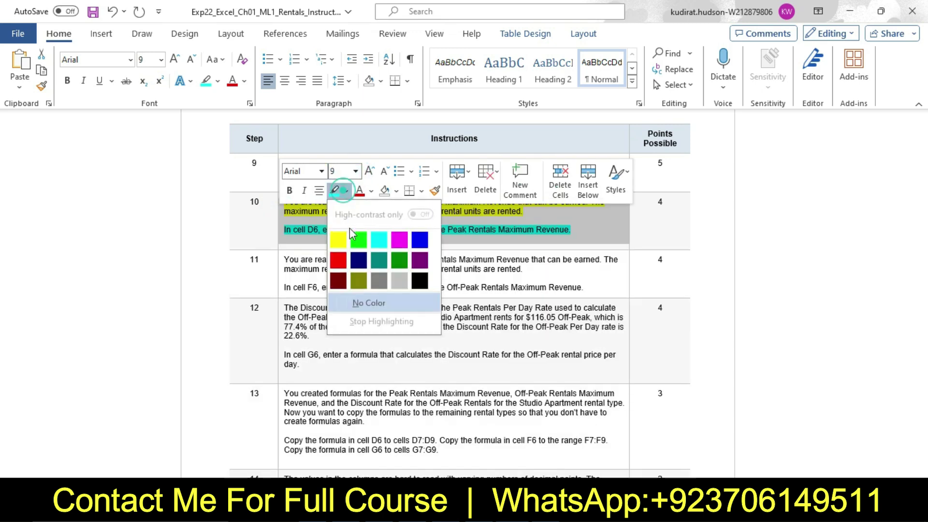
{"action": "left_click", "coordinate": [358, 302]}
{"action": "key", "text": "Right"}
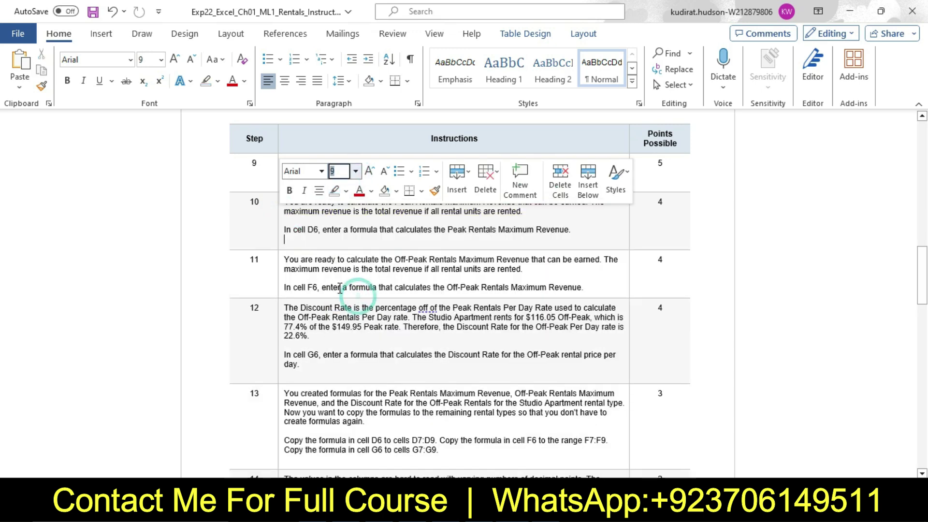
Step: Enlarge the step 11 instructions to font size 16 and highlight them in yellow
{"action": "left_click", "coordinate": [277, 271]}
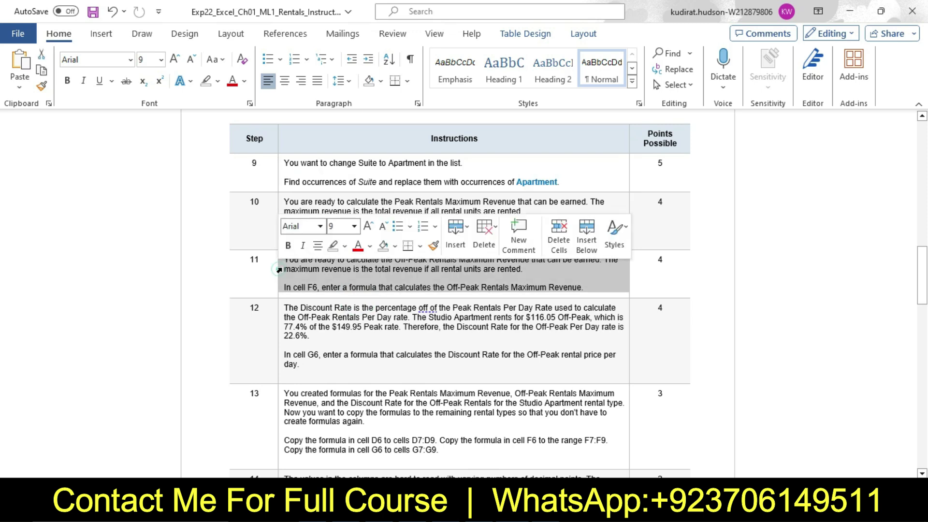
{"action": "left_click", "coordinate": [354, 226]}
{"action": "left_click", "coordinate": [340, 338]}
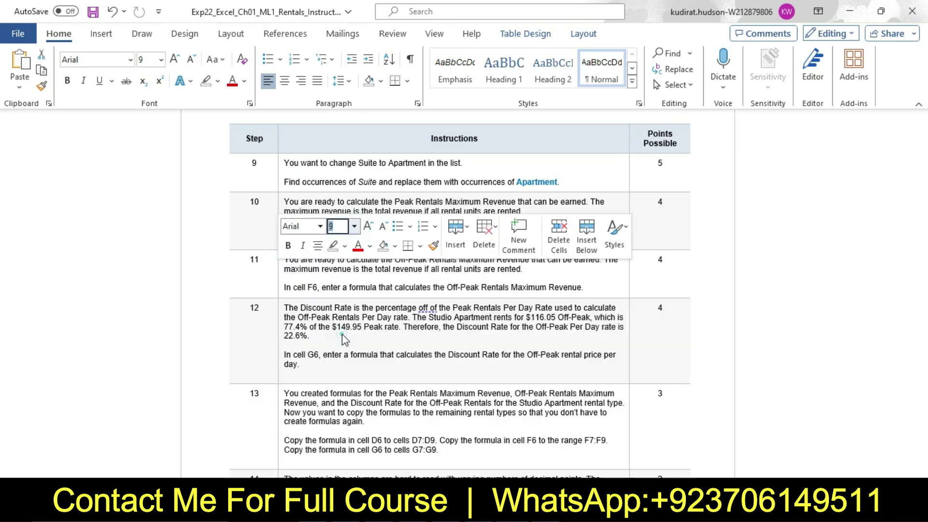
{"action": "left_click", "coordinate": [345, 245]}
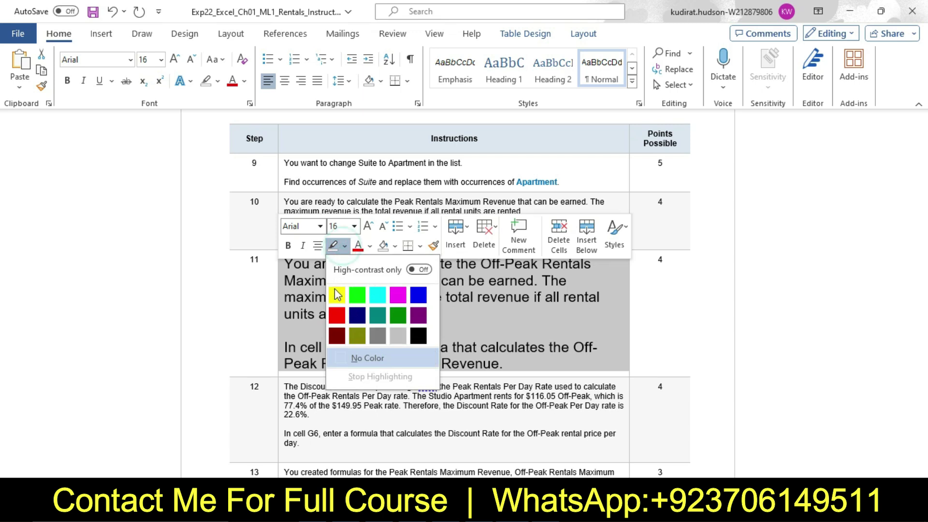
{"action": "left_click", "coordinate": [335, 293]}
{"action": "left_click", "coordinate": [299, 269]}
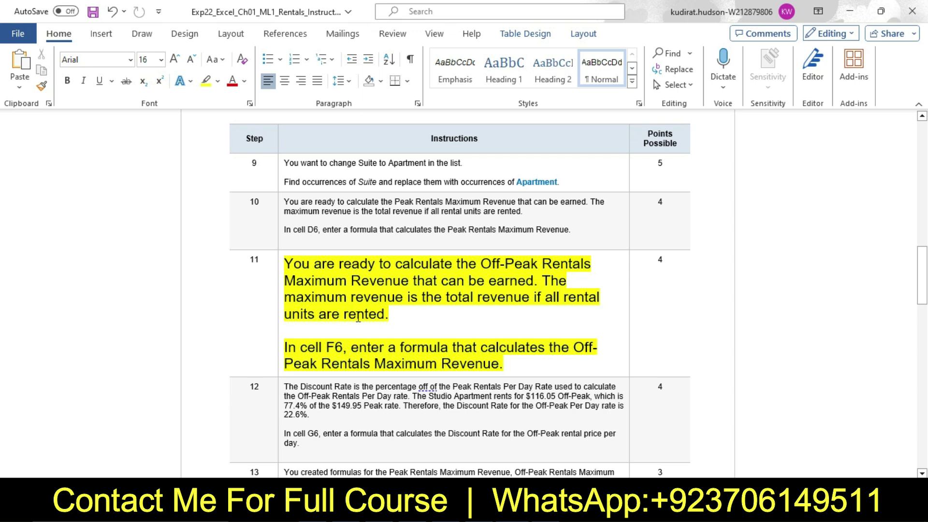
Step: Highlight the step 11 sentence about entering the Off-Peak Rentals Maximum Revenue formula in cell F6 in turquoise
{"action": "triple_click", "coordinate": [286, 347]}
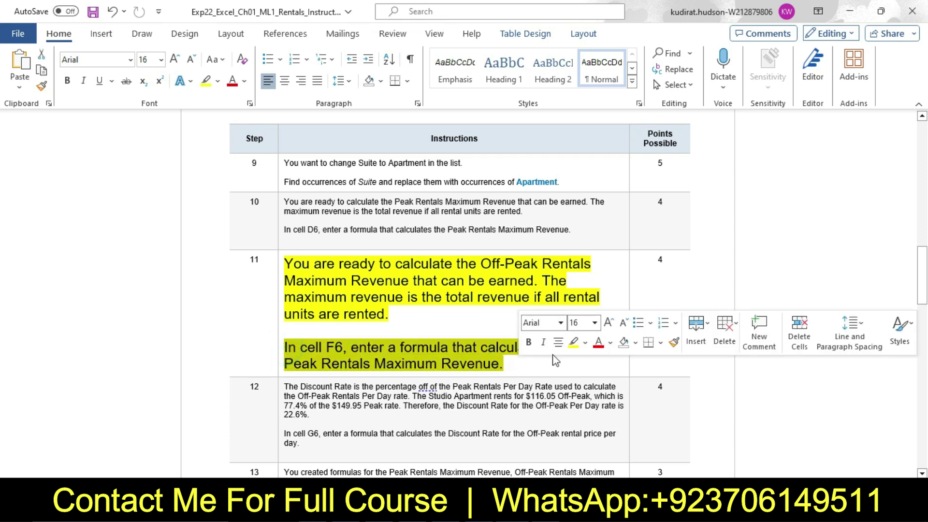
{"action": "left_click", "coordinate": [585, 342]}
{"action": "left_click", "coordinate": [614, 384]}
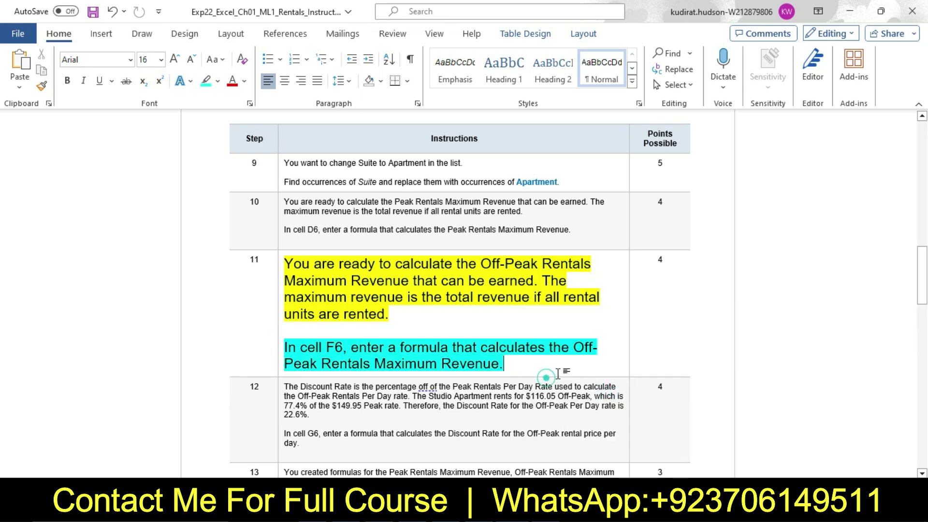
Step: Switch to the Excel rentals workbook and select cell F6, the first rental type's Off-Peak Maximum Revenue
{"action": "left_click_drag", "start_coordinate": [922, 261], "coordinate": [922, 282]}
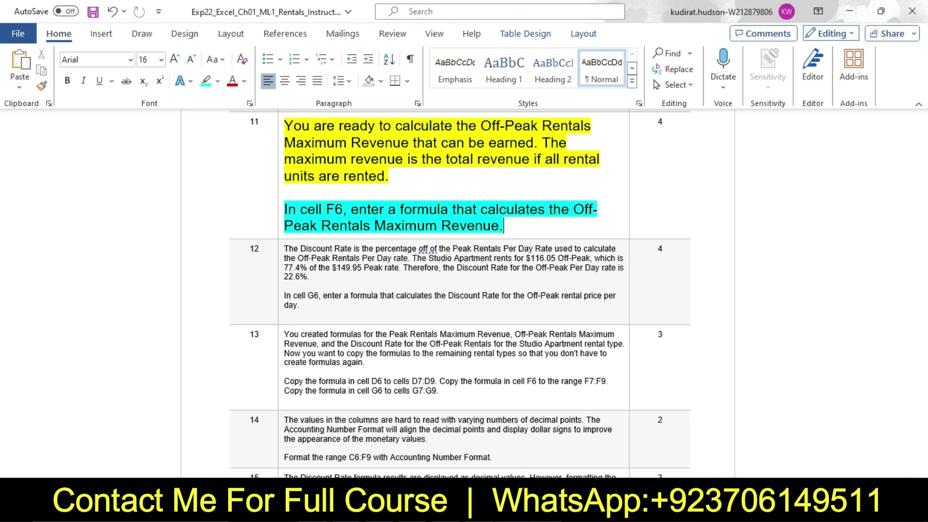
{"action": "key", "text": "alt+Tab"}
{"action": "left_click", "coordinate": [324, 288]}
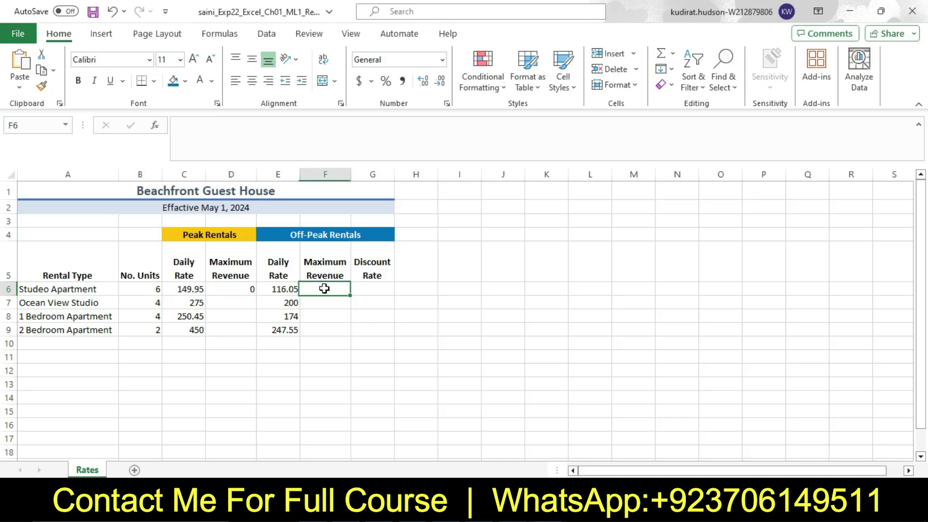
{"action": "left_click", "coordinate": [278, 135]}
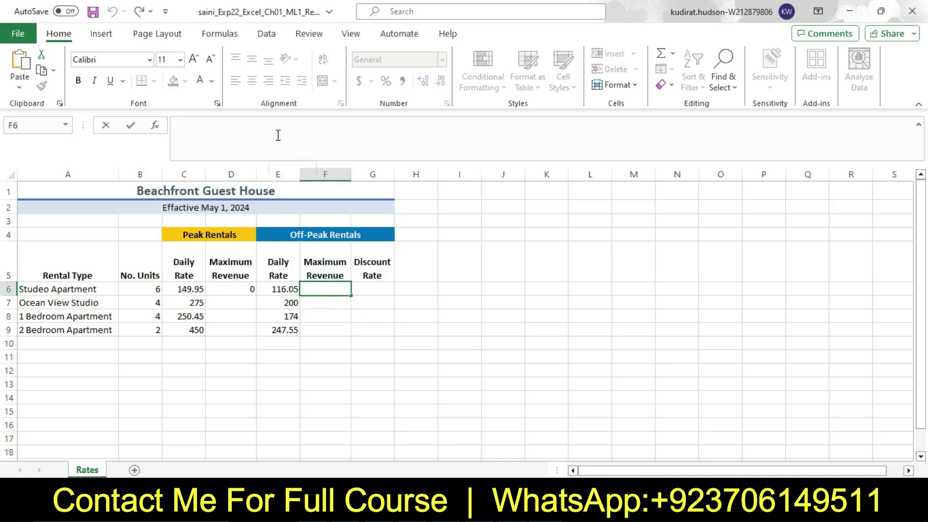
{"action": "type", "text": "="}
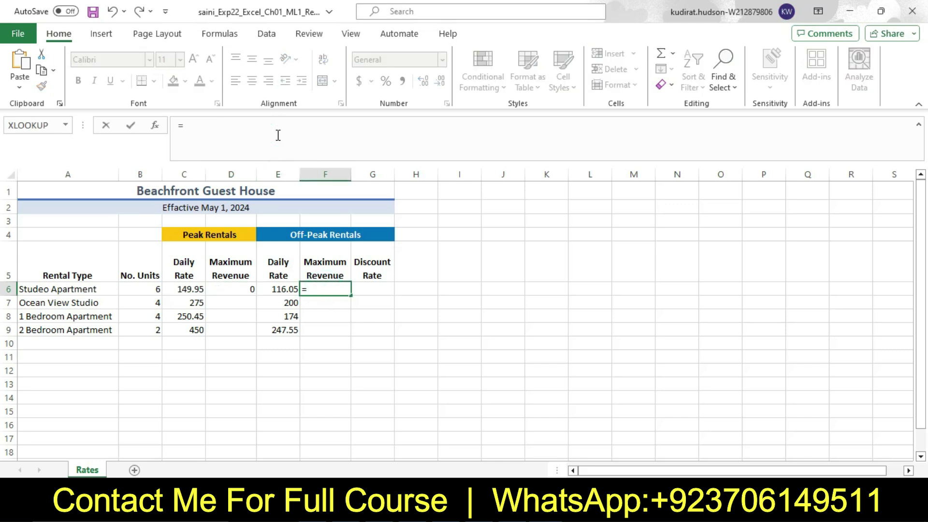
{"action": "left_click", "coordinate": [227, 290]}
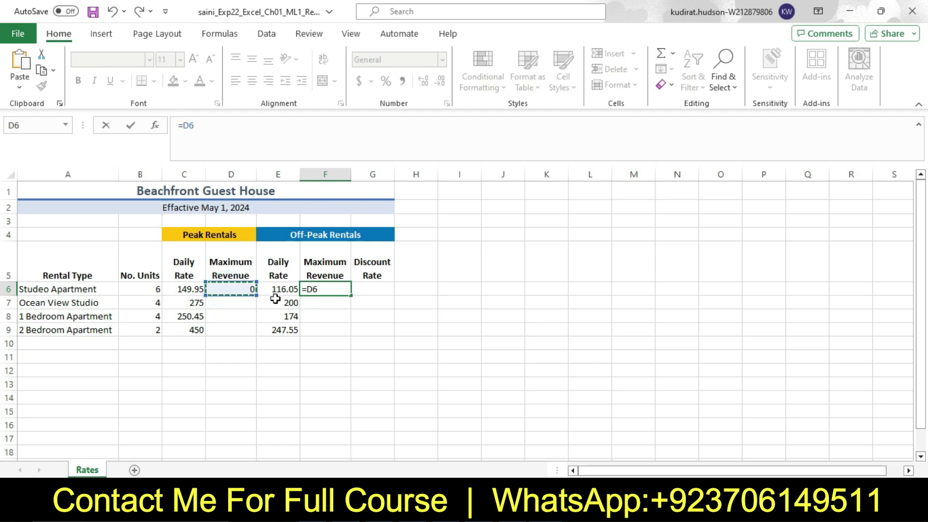
{"action": "key", "text": "BackSpace"}
{"action": "key", "text": "BackSpace"}
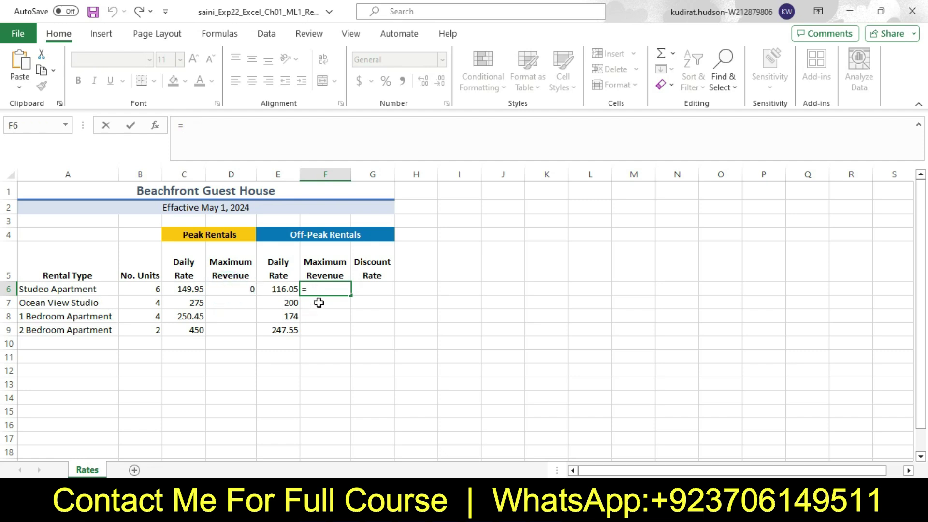
{"action": "key", "text": "BackSpace"}
{"action": "left_click", "coordinate": [327, 319]}
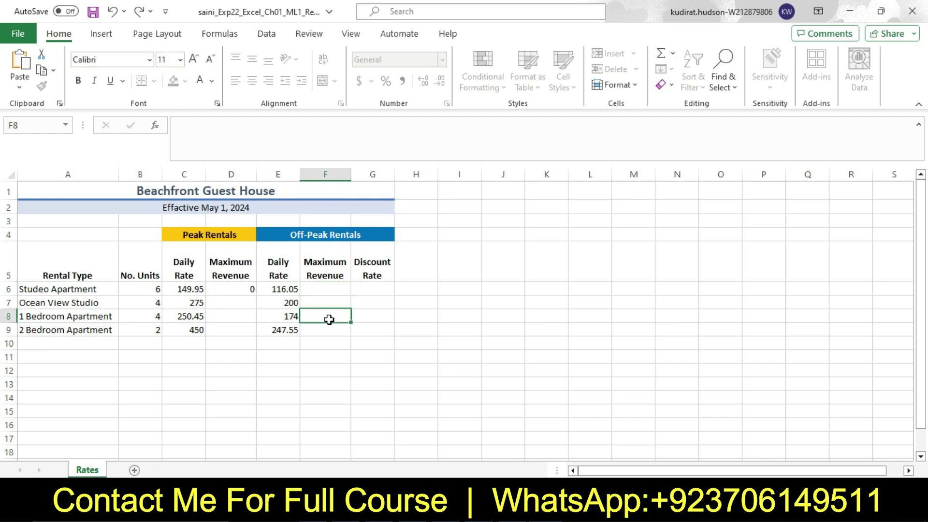
Step: Enter the formula =D6*E6 in cell F6 for the Studio Apartment's Off-Peak Maximum Revenue and check it against the formula in D6
{"action": "left_click", "coordinate": [247, 289]}
{"action": "left_click", "coordinate": [320, 290]}
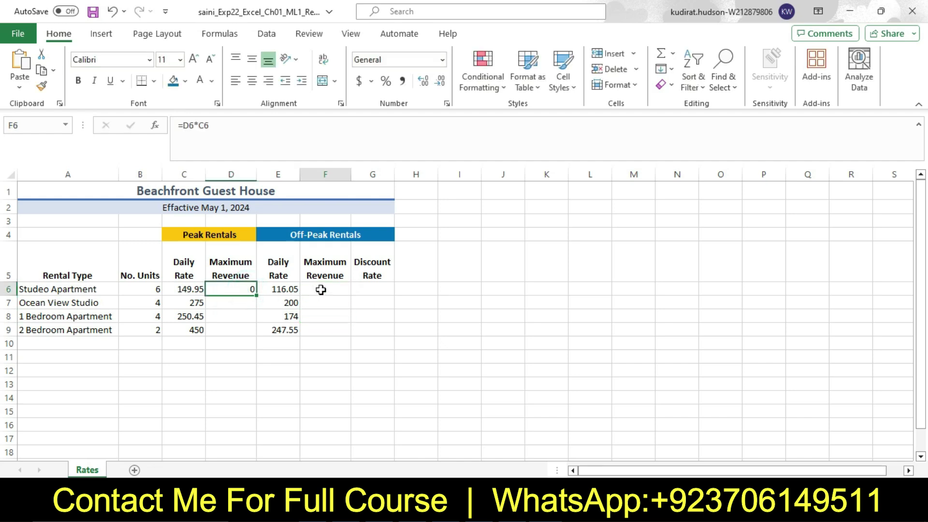
{"action": "left_click", "coordinate": [281, 157]}
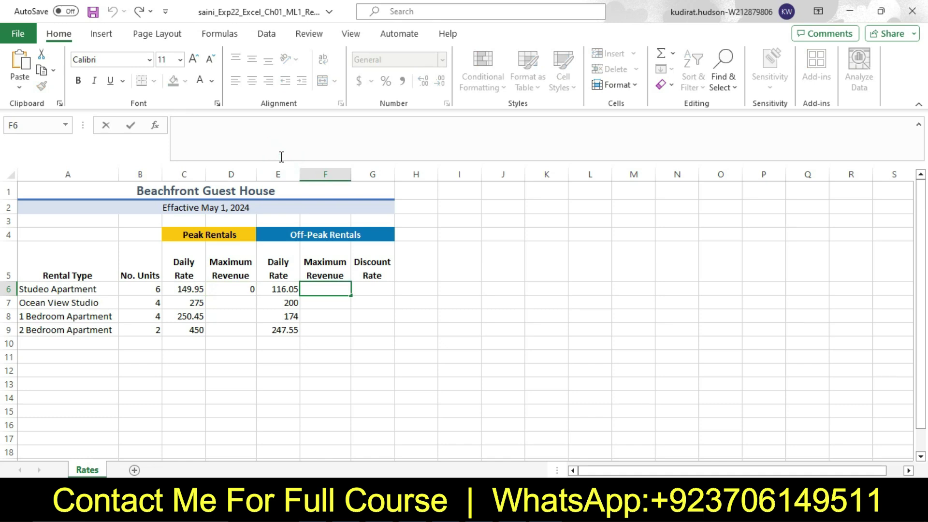
{"action": "type", "text": "=D"}
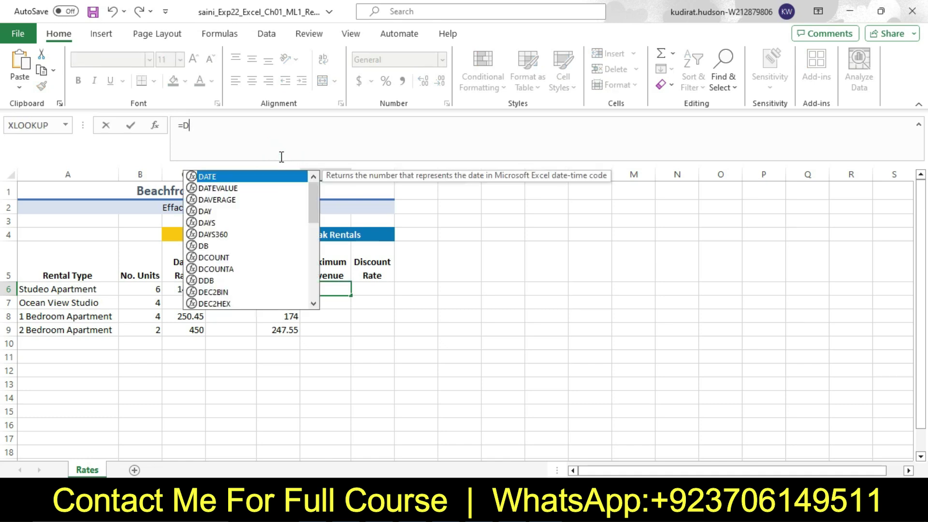
{"action": "type", "text": "6*E6"}
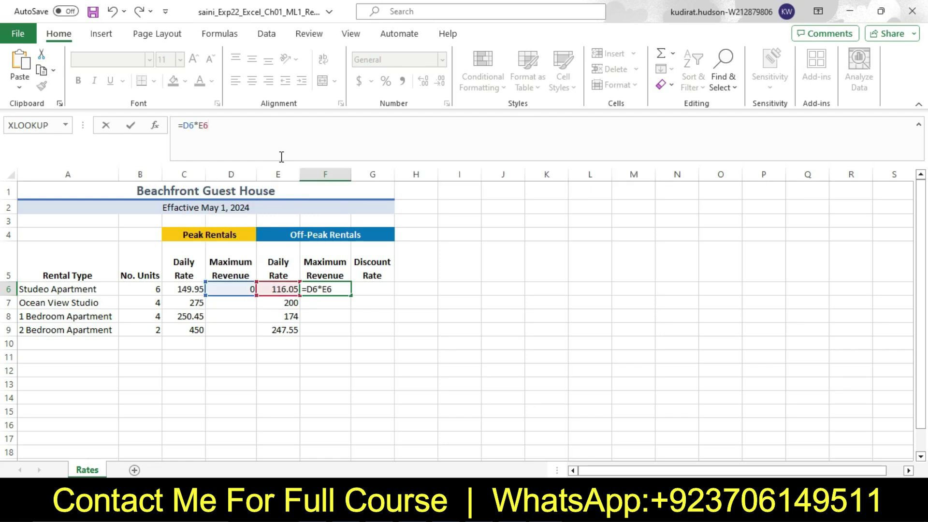
{"action": "key", "text": "Return"}
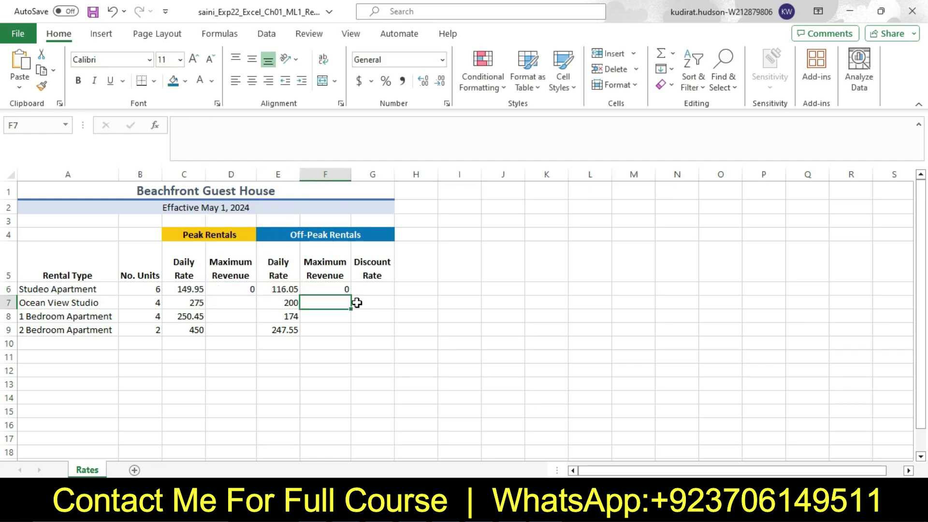
{"action": "left_click", "coordinate": [337, 285]}
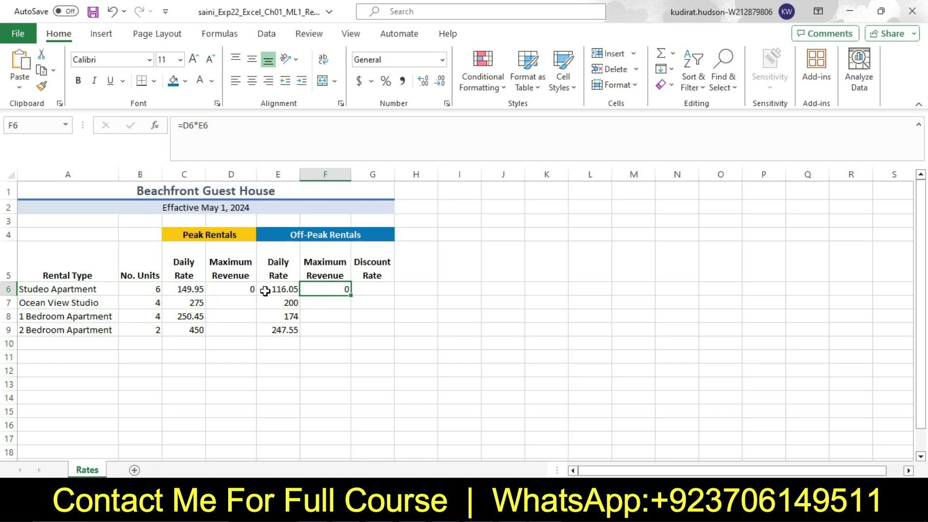
{"action": "left_click", "coordinate": [240, 289]}
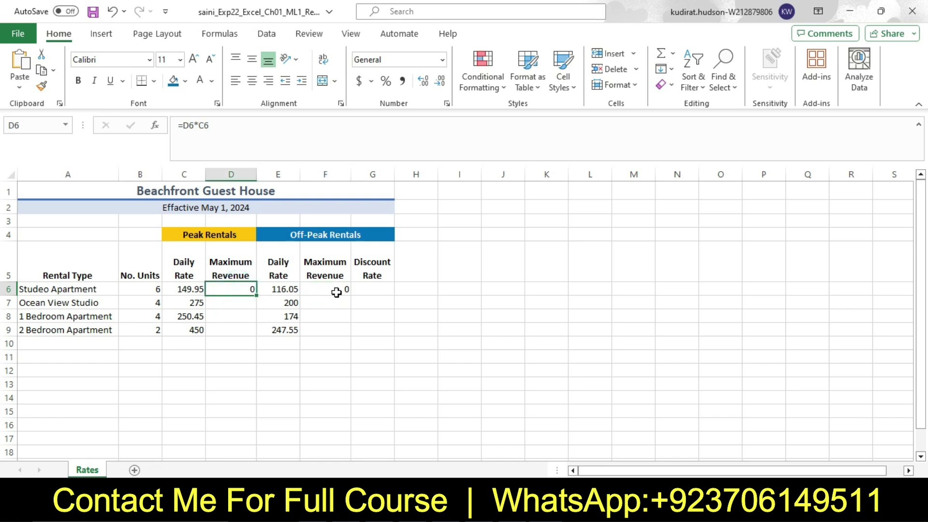
{"action": "left_click", "coordinate": [336, 290]}
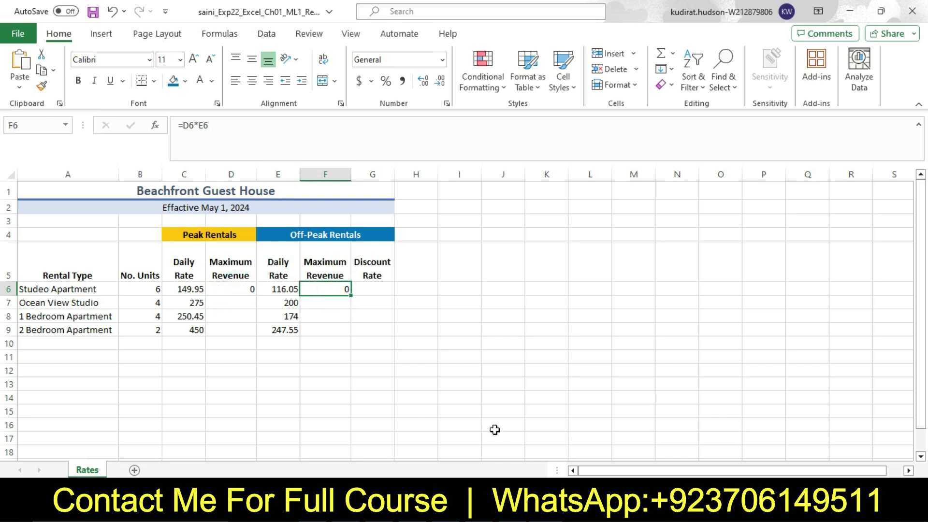
Step: Switch to the Word instructions, reset step 11's text to font size 9 and remove its highlighting
{"action": "key", "text": "alt+Tab"}
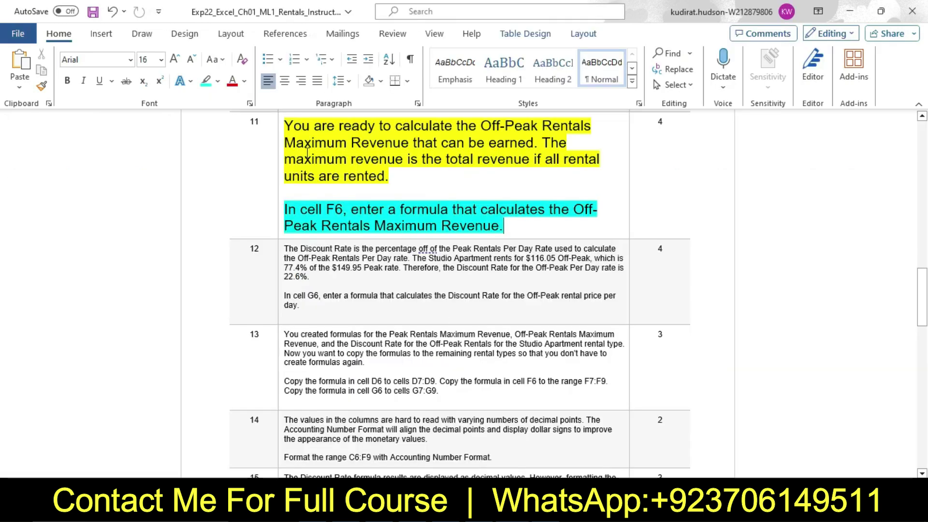
{"action": "left_click", "coordinate": [276, 142]}
{"action": "left_click", "coordinate": [354, 96]}
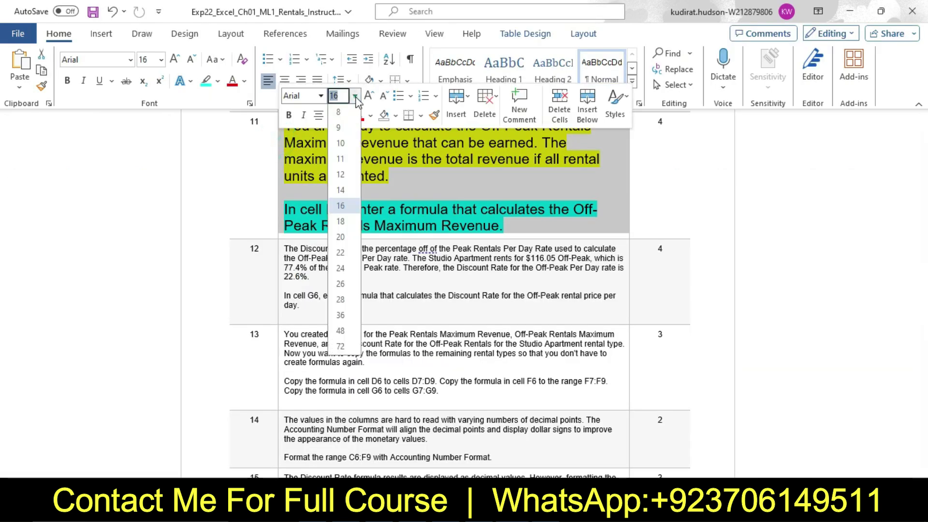
{"action": "left_click", "coordinate": [338, 129]}
{"action": "left_click", "coordinate": [345, 115]}
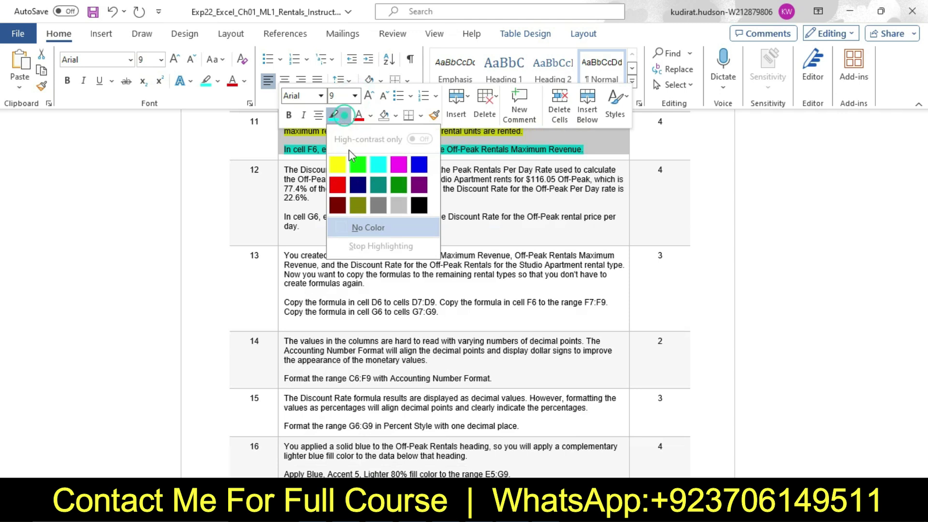
{"action": "left_click", "coordinate": [352, 227]}
Step: Enlarge the step 12 Discount Rate instructions to font size 16 and highlight them in yellow
{"action": "left_click", "coordinate": [275, 183]}
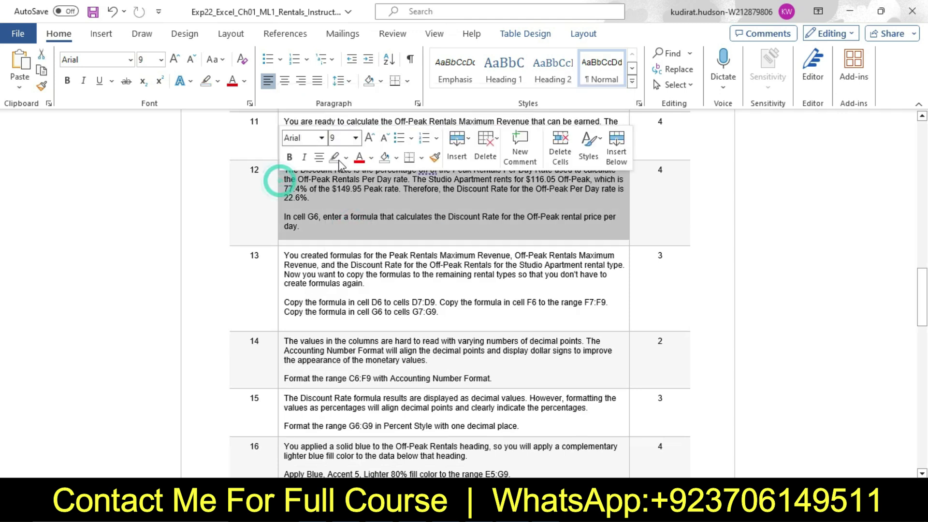
{"action": "left_click", "coordinate": [356, 139]}
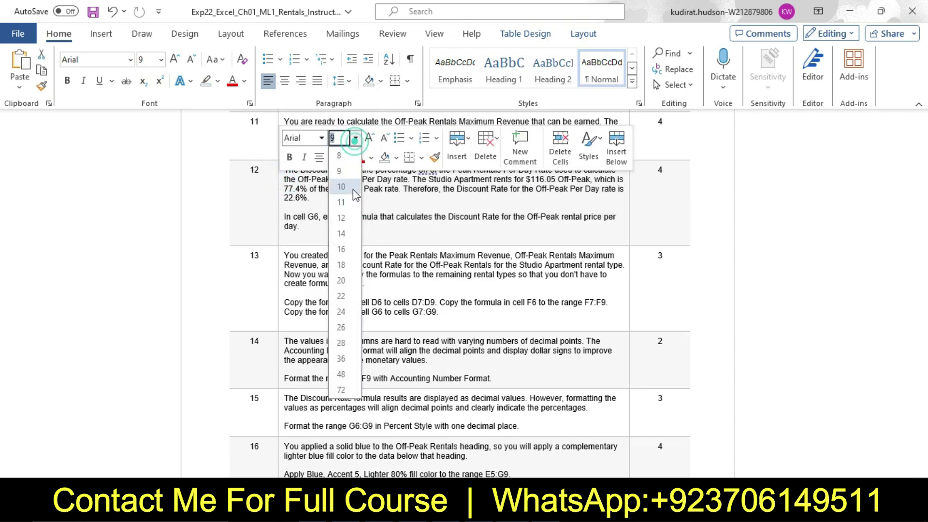
{"action": "left_click", "coordinate": [344, 246]}
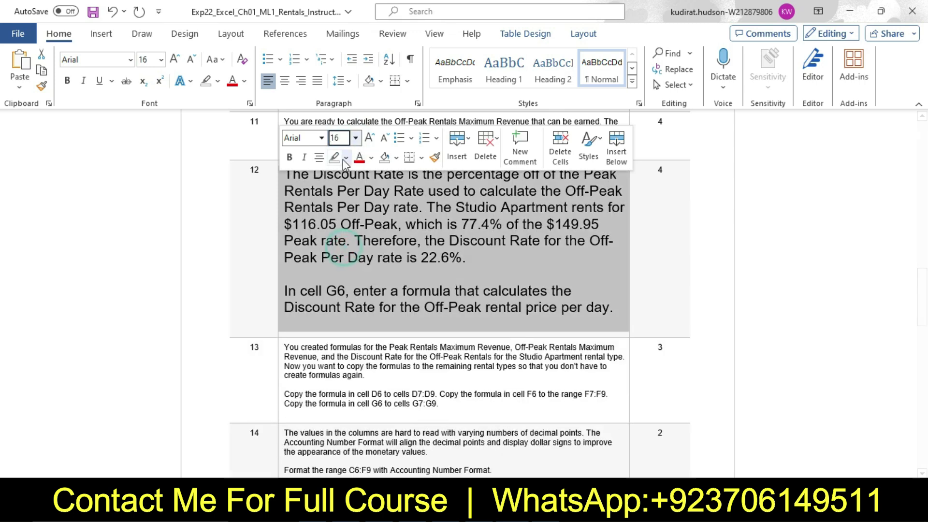
{"action": "left_click", "coordinate": [346, 157]}
{"action": "left_click", "coordinate": [343, 203]}
{"action": "left_click", "coordinate": [302, 175]}
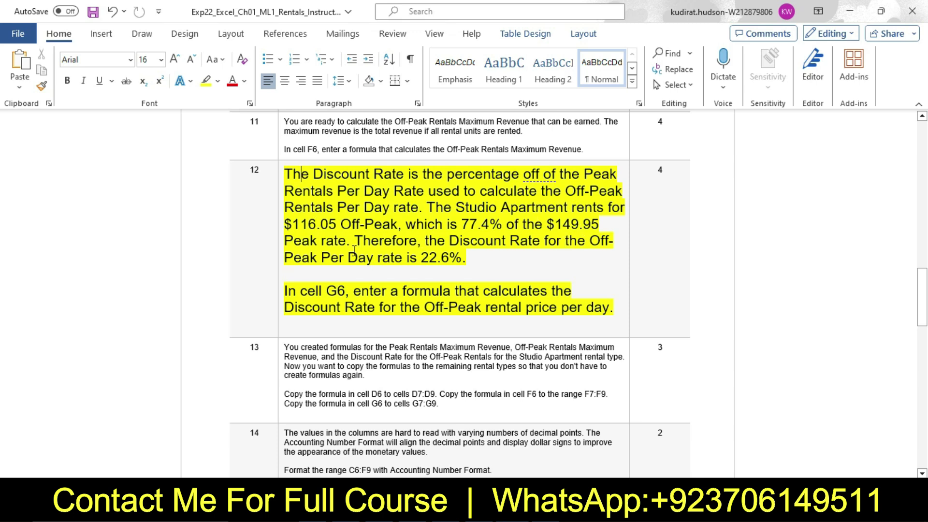
Step: Highlight the step 12 sentence about entering the Discount Rate formula in cell G6 in turquoise
{"action": "left_click", "coordinate": [280, 290]}
{"action": "left_click", "coordinate": [285, 289]}
{"action": "left_click_drag", "start_coordinate": [284, 290], "coordinate": [610, 309]}
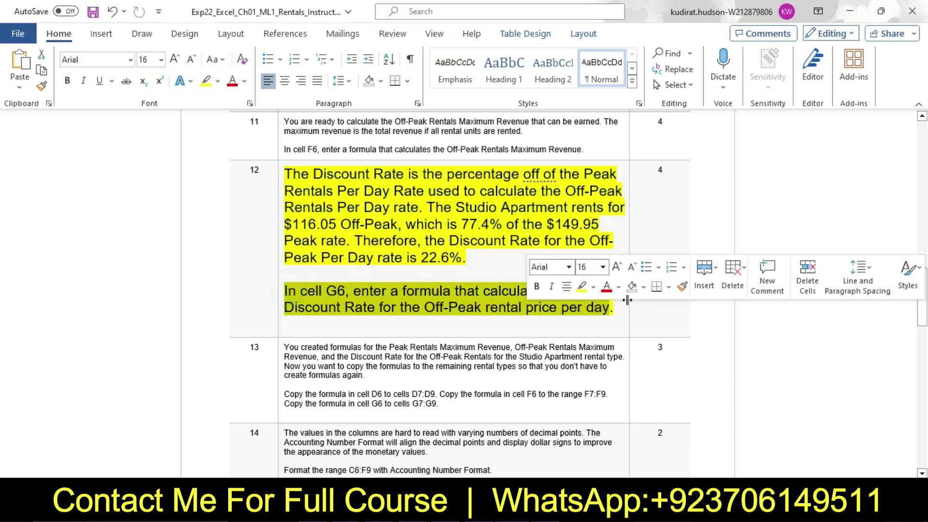
{"action": "left_click", "coordinate": [594, 290]}
{"action": "left_click", "coordinate": [626, 334]}
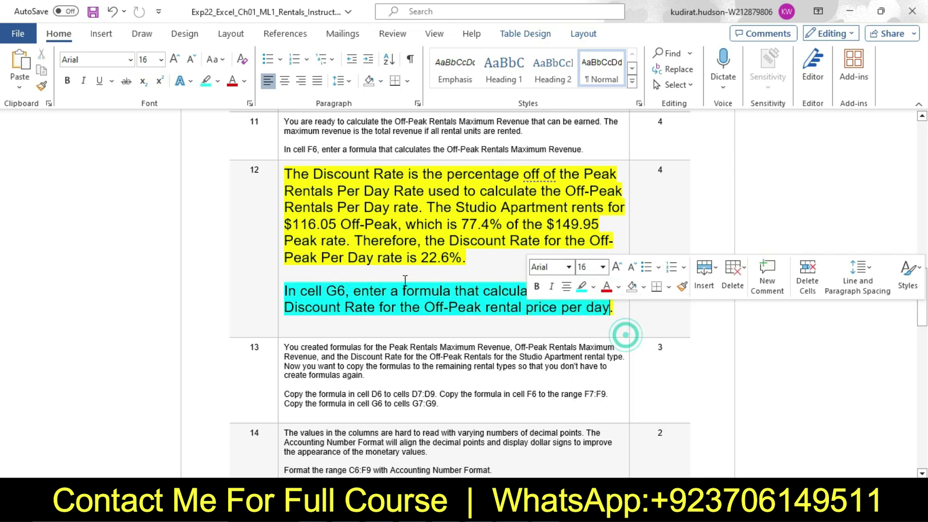
{"action": "left_click", "coordinate": [295, 290]}
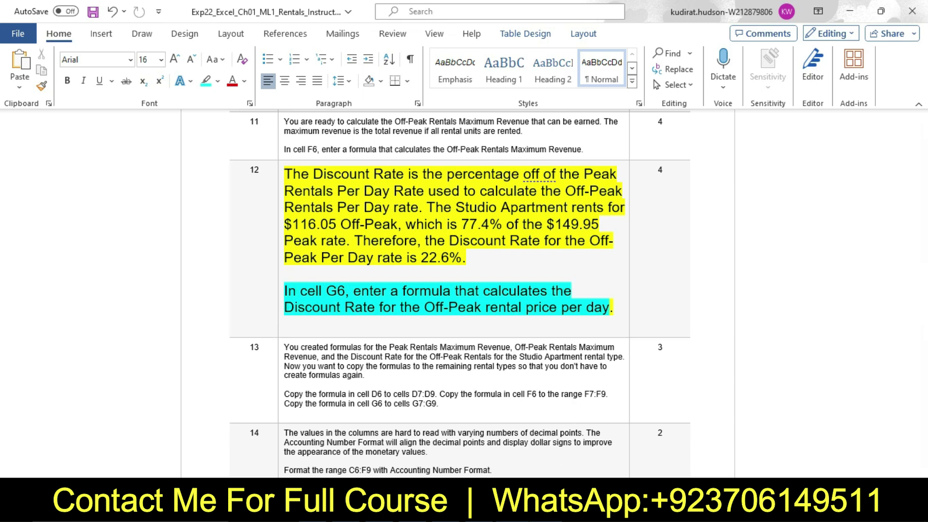
Step: Switch to the Excel rentals workbook and enter the Discount Rate formula =1-(E6/C6) in cell G6
{"action": "mouse_move", "coordinate": [545, 511]}
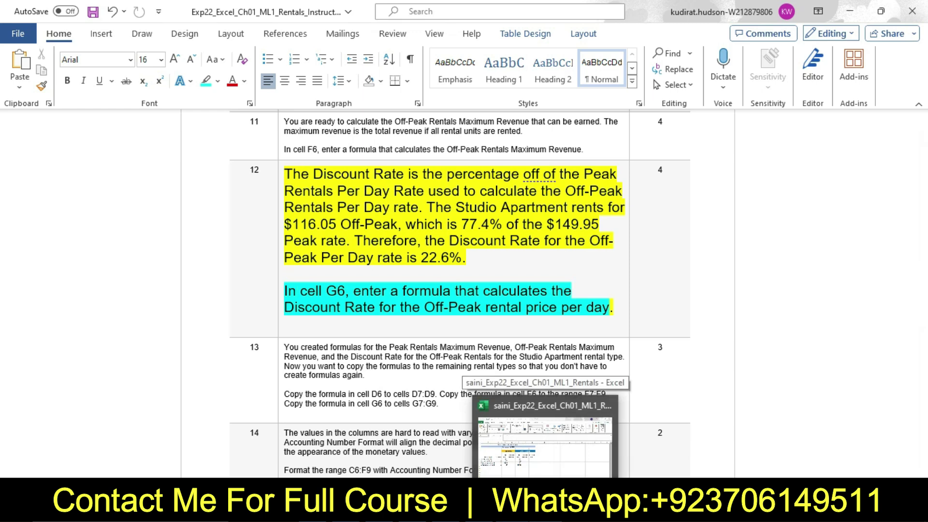
{"action": "left_click", "coordinate": [544, 511]}
{"action": "left_click", "coordinate": [376, 289]}
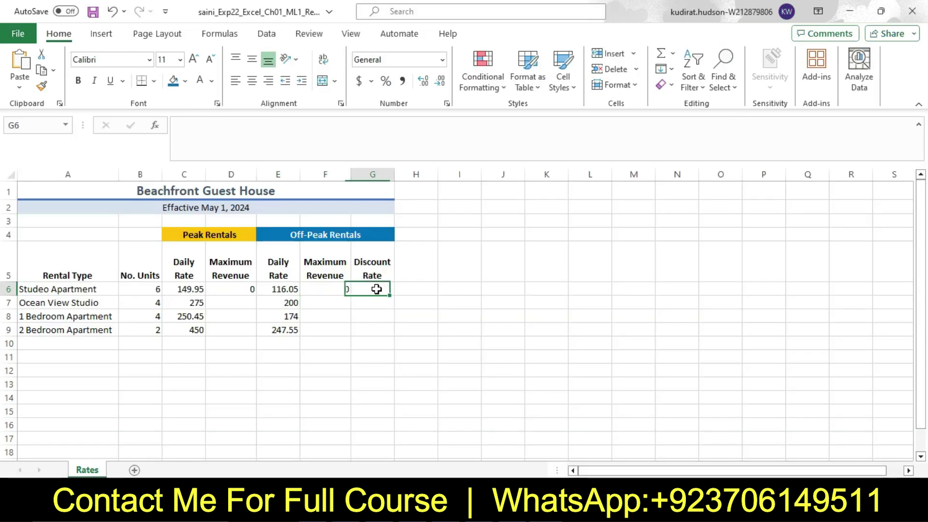
{"action": "left_click", "coordinate": [297, 131]}
{"action": "type", "text": "=1-"}
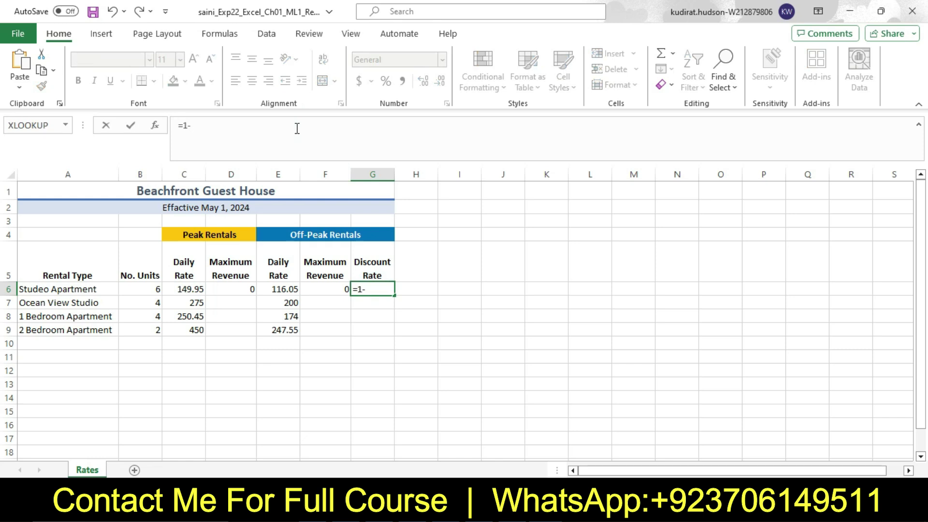
{"action": "type", "text": "(E6"}
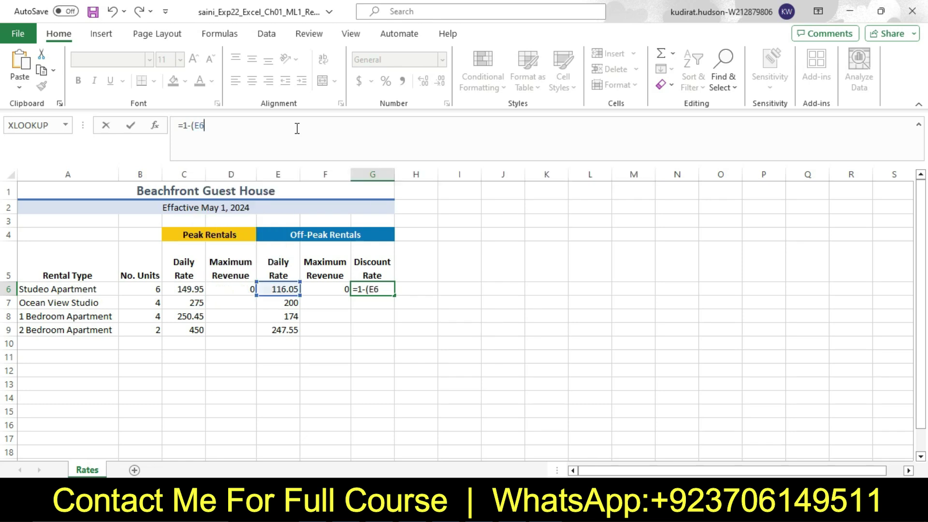
{"action": "type", "text": "/C6"}
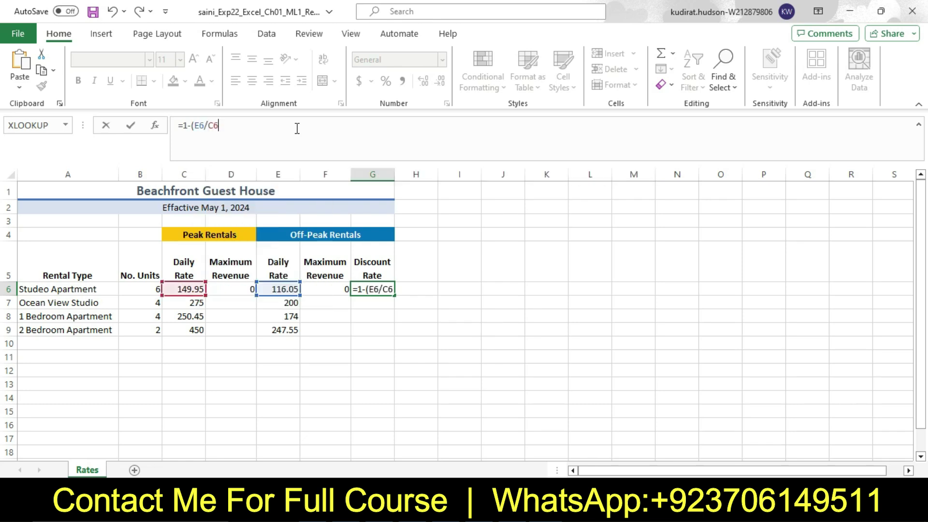
{"action": "type", "text": ")"}
{"action": "key", "text": "Return"}
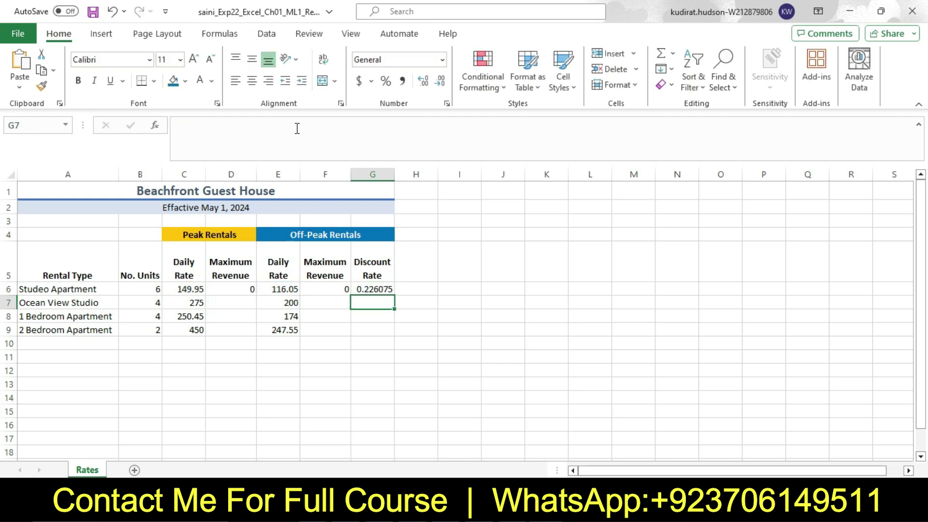
{"action": "left_click", "coordinate": [375, 290]}
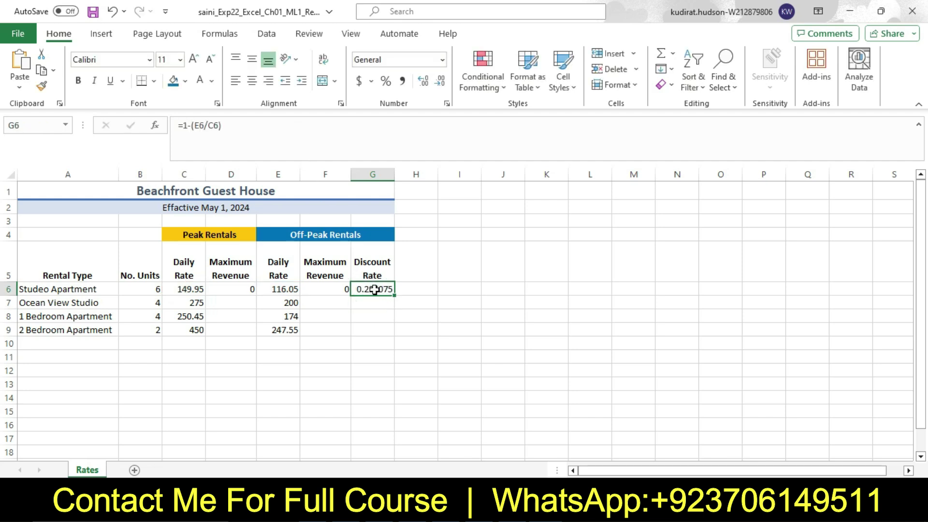
Step: Switch to the Word instructions, reset step 12's text to font size 9 and clear its highlighting
{"action": "key", "text": "alt+Tab"}
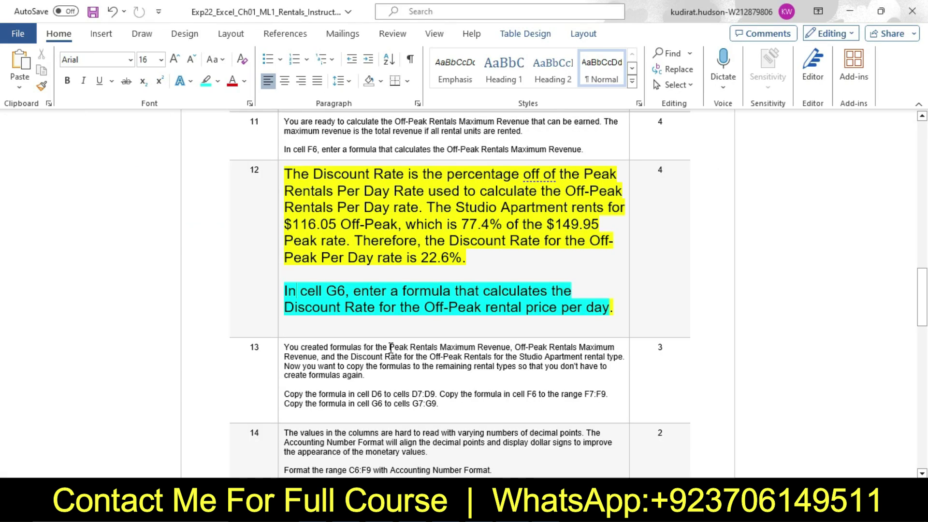
{"action": "left_click", "coordinate": [279, 221]}
{"action": "left_click", "coordinate": [358, 174]}
{"action": "left_click", "coordinate": [352, 208]}
{"action": "left_click", "coordinate": [349, 195]}
{"action": "left_click", "coordinate": [373, 305]}
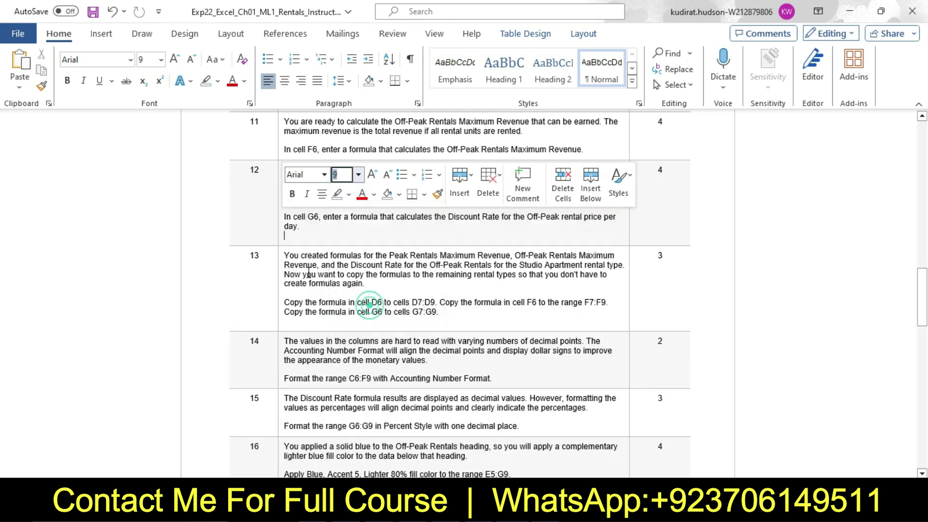
Step: Enlarge the step 13 instructions about copying the formulas to font size 16 and highlight them in yellow
{"action": "left_click", "coordinate": [281, 261]}
{"action": "left_click", "coordinate": [358, 218]}
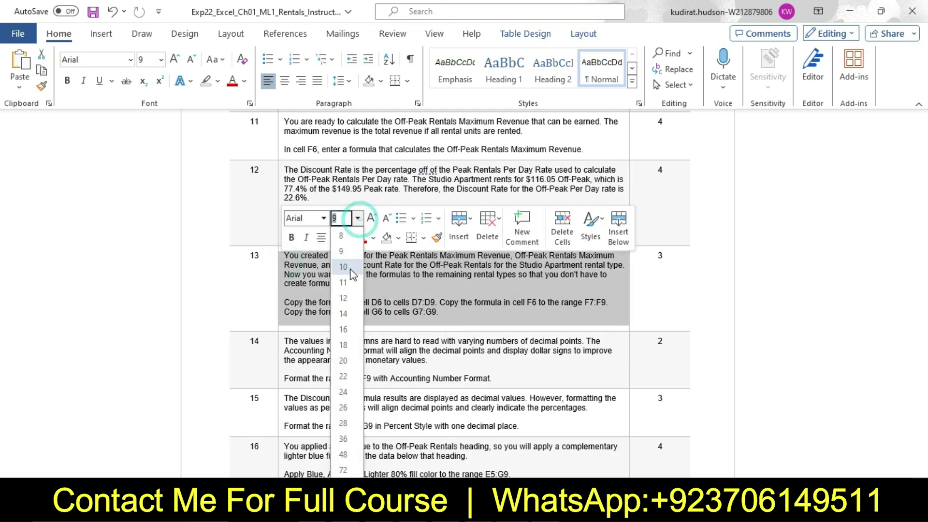
{"action": "left_click", "coordinate": [344, 329]}
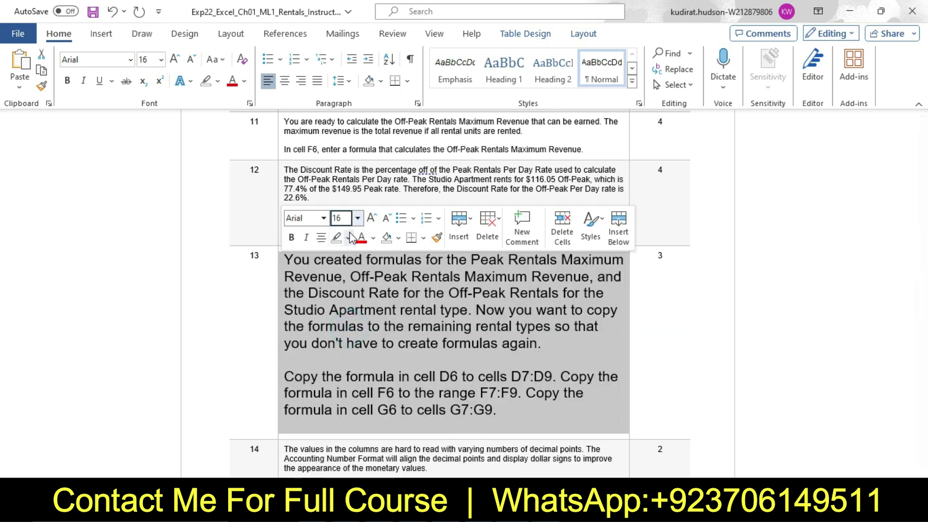
{"action": "left_click", "coordinate": [352, 238]}
{"action": "left_click", "coordinate": [344, 283]}
{"action": "left_click", "coordinate": [535, 307]}
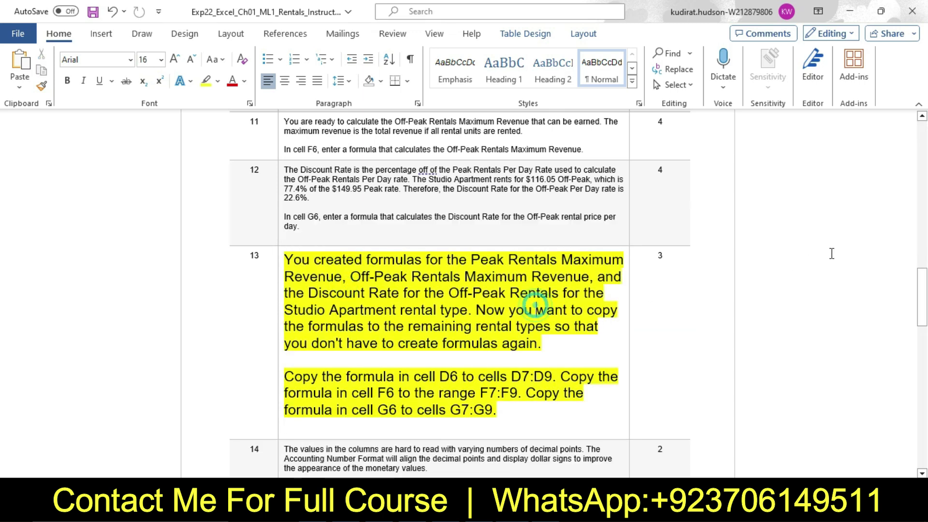
Step: Highlight the step 13 sentences about copying the D6, F6 and G6 formulas in turquoise
{"action": "scroll", "coordinate": [831, 254], "scroll_direction": "down", "scroll_amount": 4}
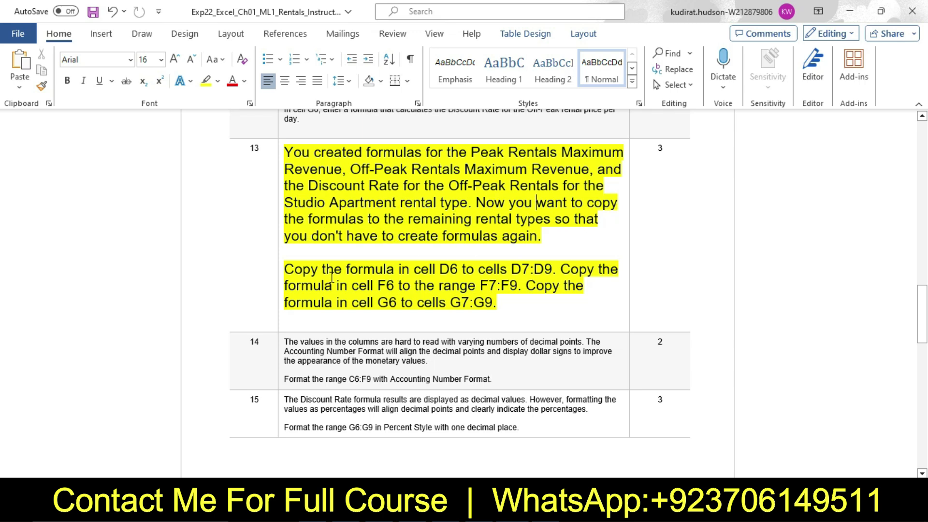
{"action": "left_click_drag", "start_coordinate": [289, 267], "coordinate": [502, 311]}
{"action": "left_click", "coordinate": [566, 287]}
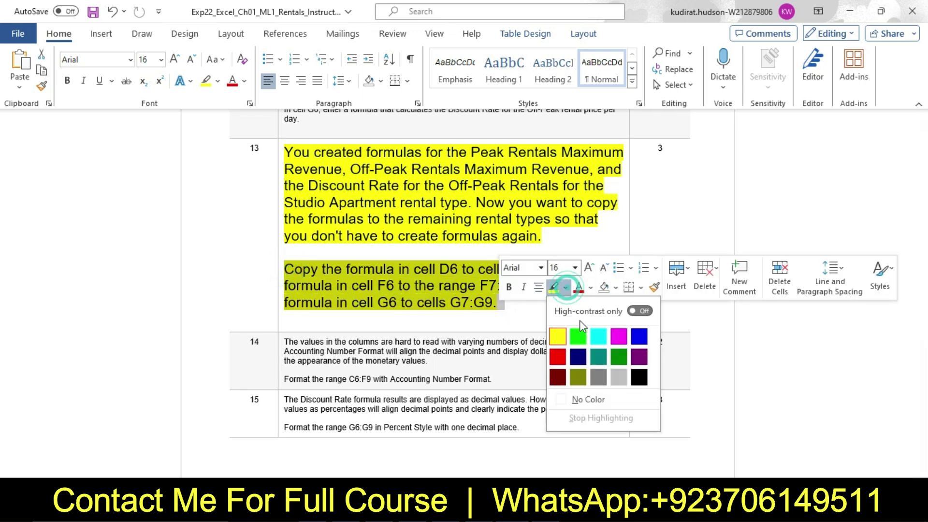
{"action": "left_click", "coordinate": [596, 336]}
{"action": "left_click", "coordinate": [303, 269]}
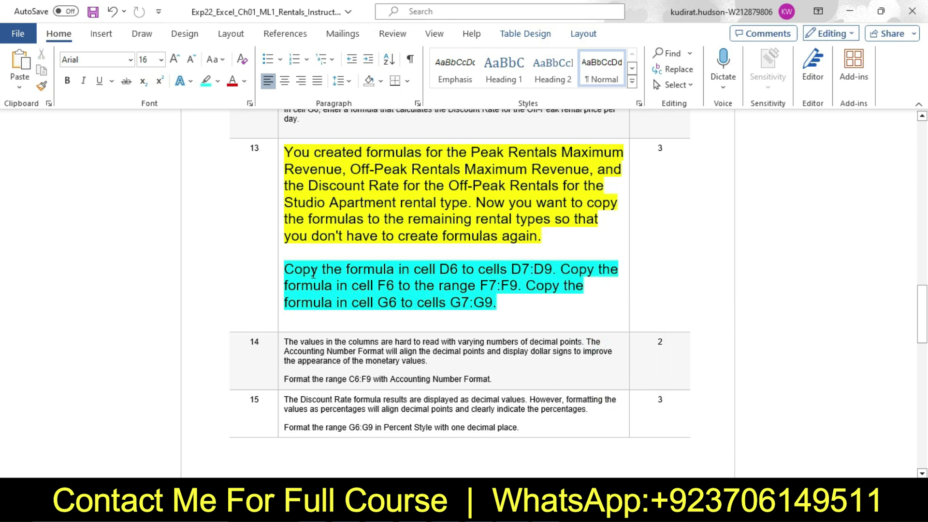
Step: Mark the range D7:D9 in the step 13 instructions, switch to the Excel workbook, and copy the D6 formula down to D7:D9
{"action": "left_click_drag", "start_coordinate": [512, 270], "coordinate": [552, 269]}
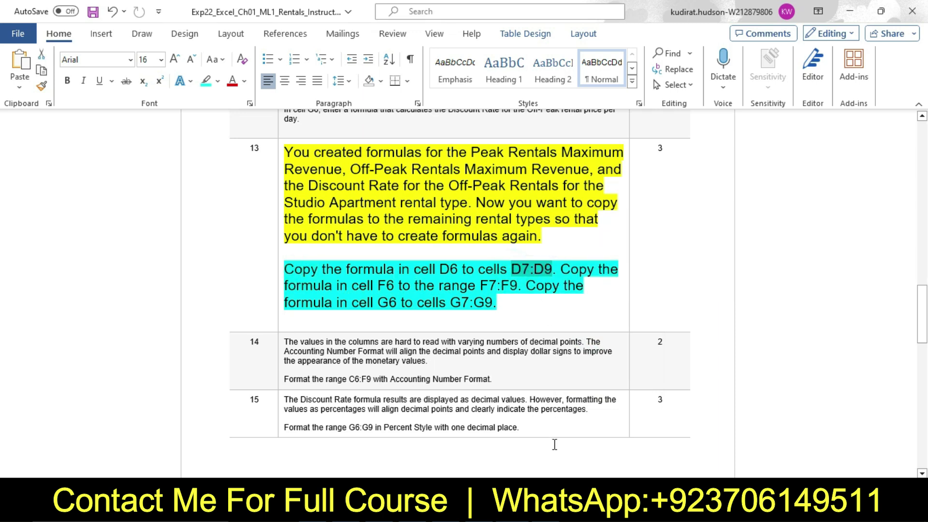
{"action": "left_click", "coordinate": [555, 511]}
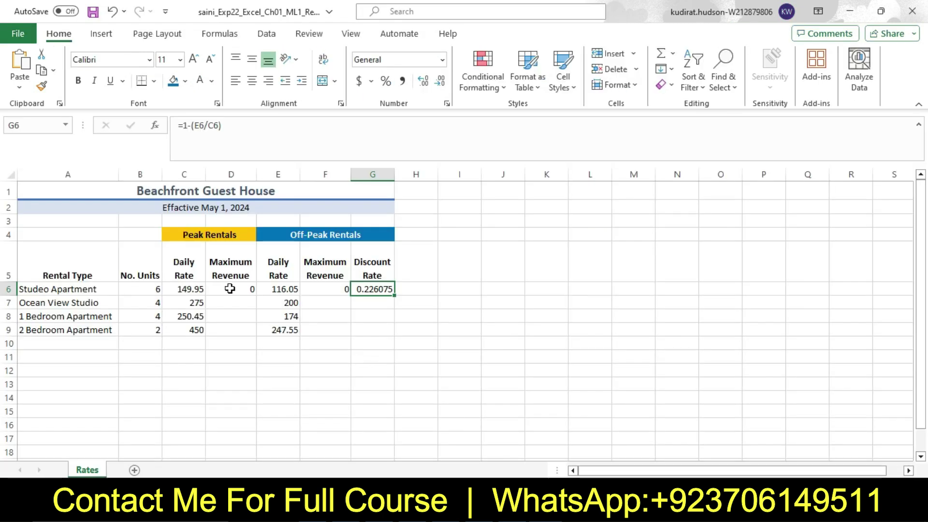
{"action": "left_click", "coordinate": [246, 289]}
{"action": "left_click_drag", "start_coordinate": [255, 295], "coordinate": [249, 331]}
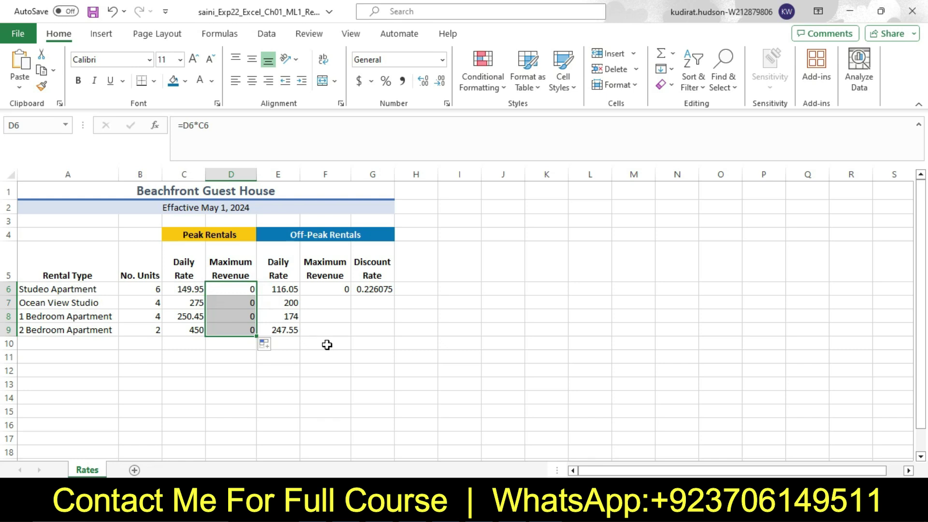
Step: Mark the range F7:F9 in the Word instructions, return to the Excel workbook, and copy the F6 formula down to F7:F9
{"action": "left_click", "coordinate": [511, 505]}
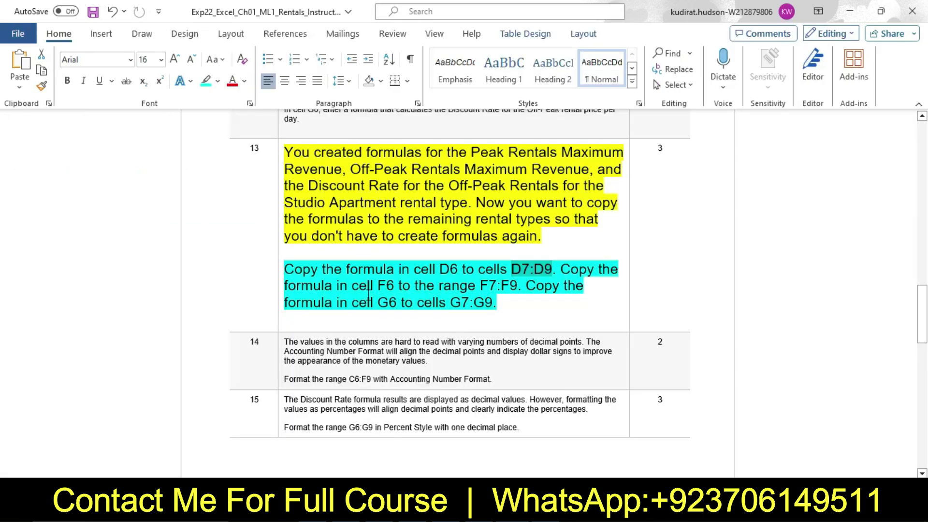
{"action": "left_click_drag", "start_coordinate": [482, 287], "coordinate": [513, 286]}
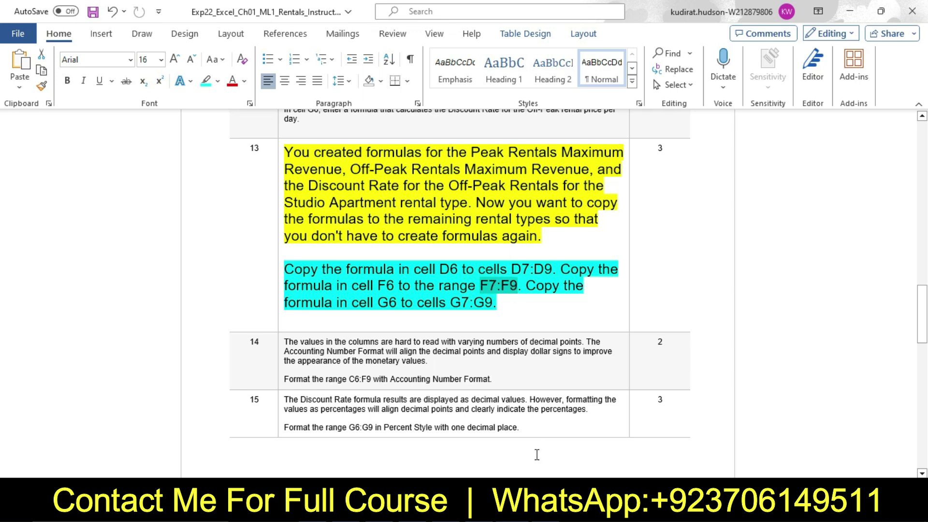
{"action": "left_click", "coordinate": [534, 505]}
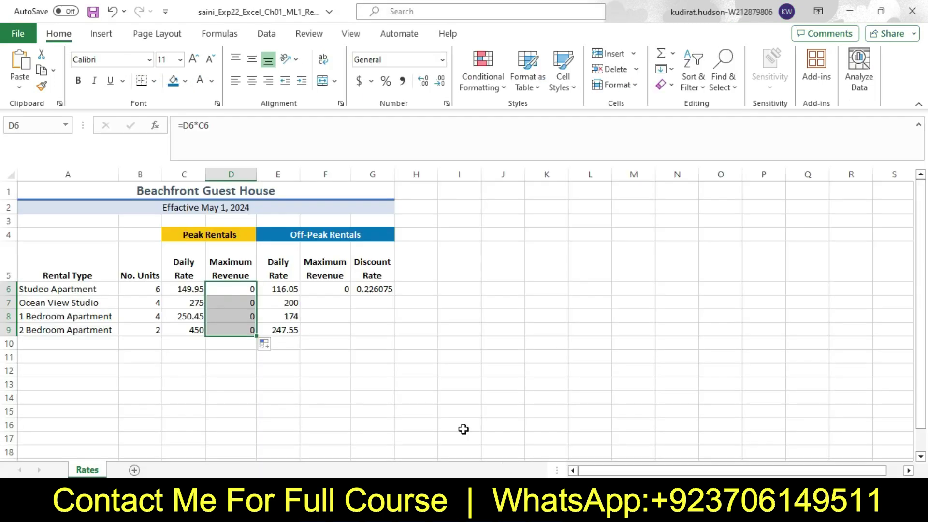
{"action": "left_click", "coordinate": [338, 292]}
{"action": "left_click_drag", "start_coordinate": [350, 297], "coordinate": [351, 334]}
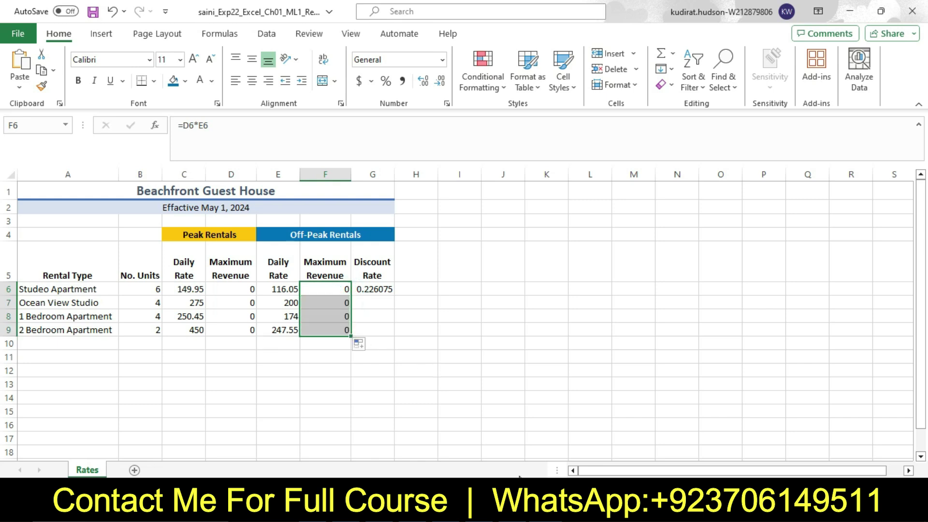
Step: Mark the range G7:G9 in the Word instructions, return to the Excel workbook, and copy the G6 Discount Rate formula to G7:G9
{"action": "left_click", "coordinate": [519, 506]}
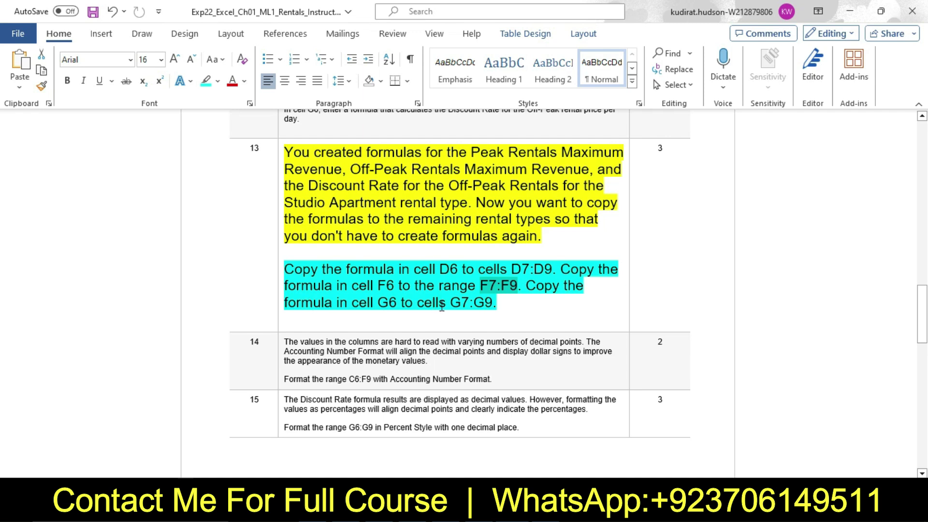
{"action": "left_click_drag", "start_coordinate": [452, 303], "coordinate": [493, 304]}
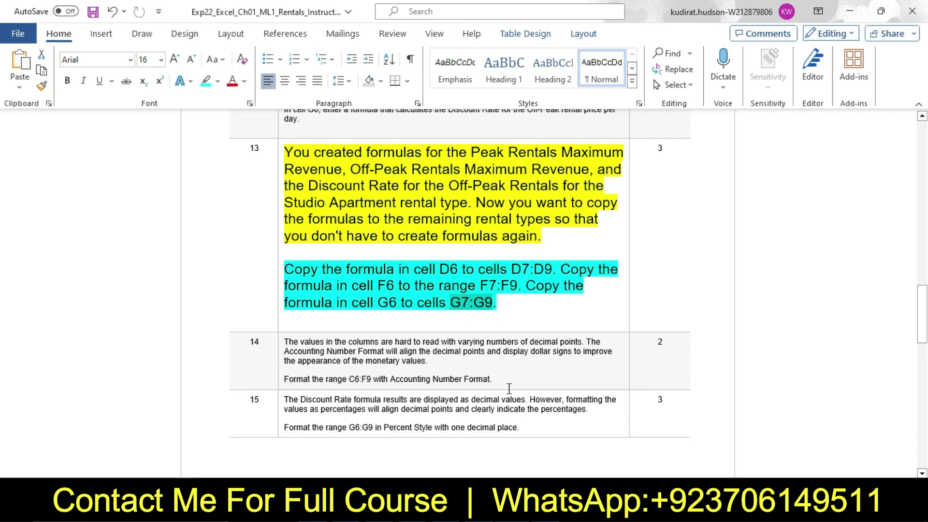
{"action": "left_click", "coordinate": [493, 506]}
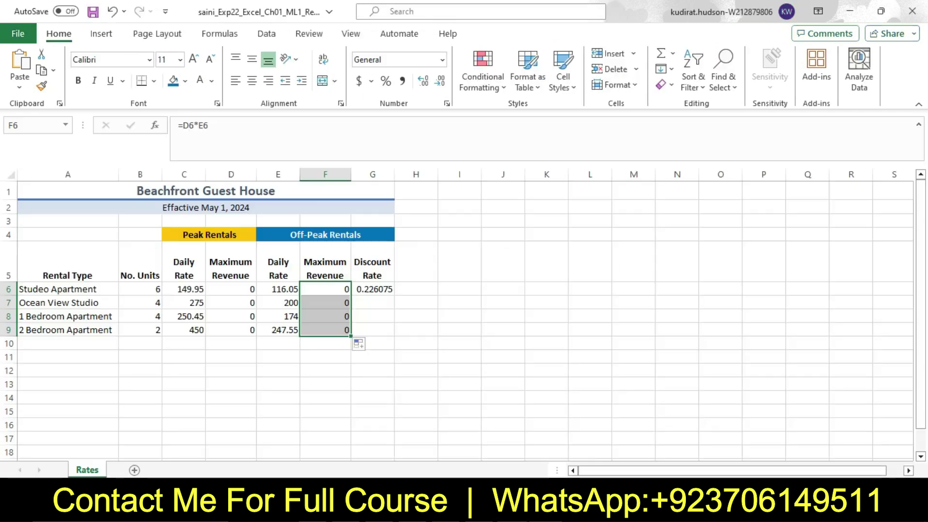
{"action": "left_click", "coordinate": [375, 289]}
{"action": "left_click_drag", "start_coordinate": [395, 295], "coordinate": [394, 336]}
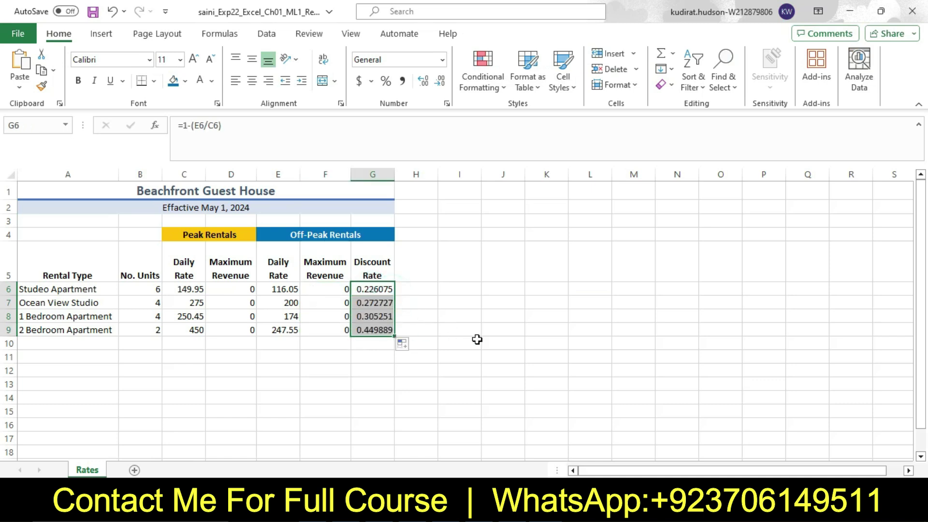
Step: Switch to the Word instructions, reset step 13's text to font size 9 and clear its highlighting
{"action": "left_click", "coordinate": [474, 506]}
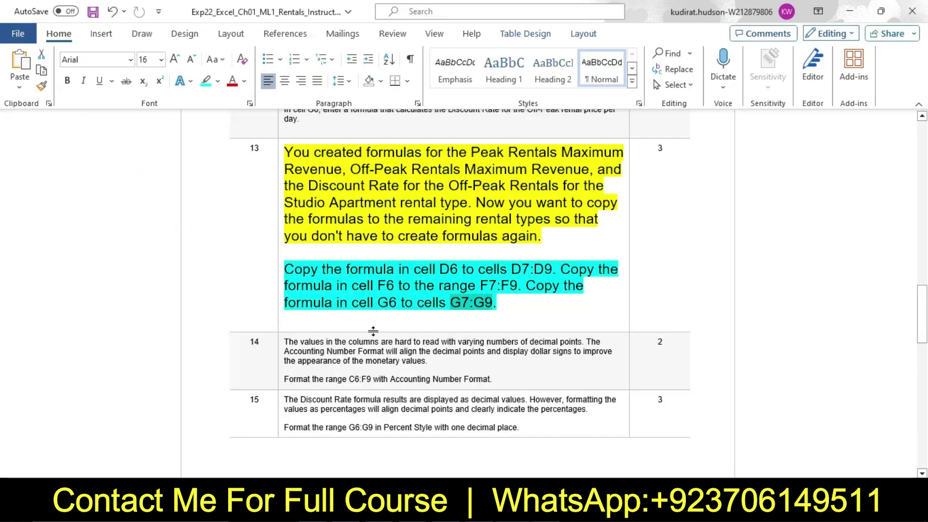
{"action": "left_click", "coordinate": [276, 201]}
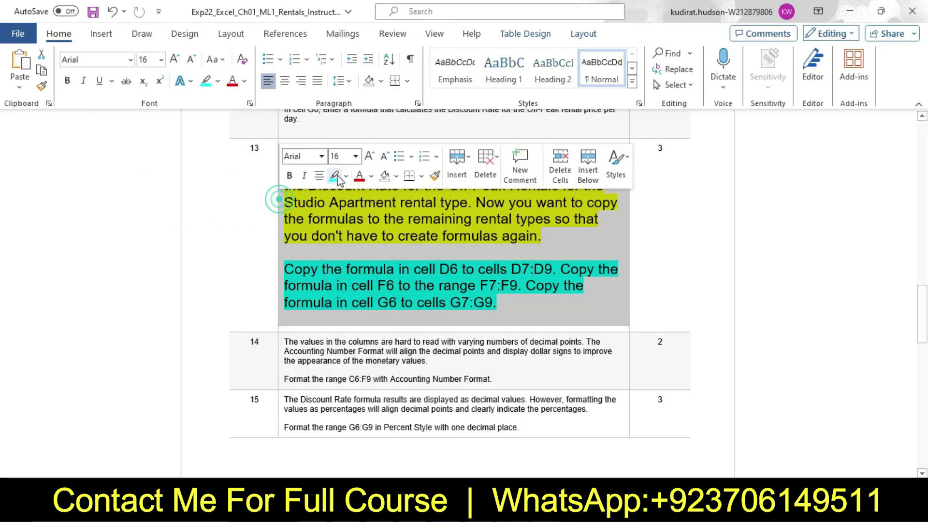
{"action": "left_click", "coordinate": [355, 156]}
{"action": "left_click", "coordinate": [354, 193]}
{"action": "left_click", "coordinate": [346, 175]}
{"action": "left_click", "coordinate": [373, 288]}
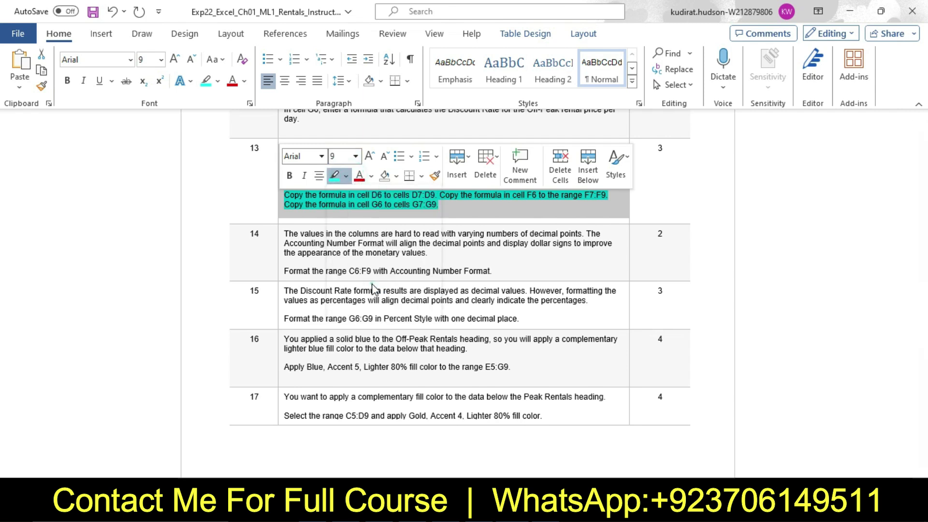
Step: Enlarge the step 14 instructions about the Accounting Number Format to font size 16 and highlight them in yellow
{"action": "left_click", "coordinate": [281, 240]}
{"action": "left_click", "coordinate": [358, 198]}
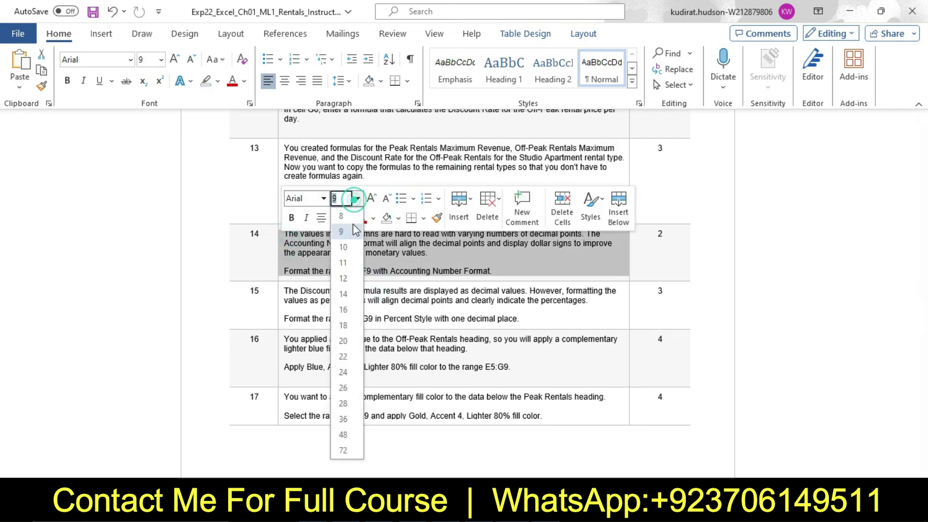
{"action": "left_click", "coordinate": [344, 310]}
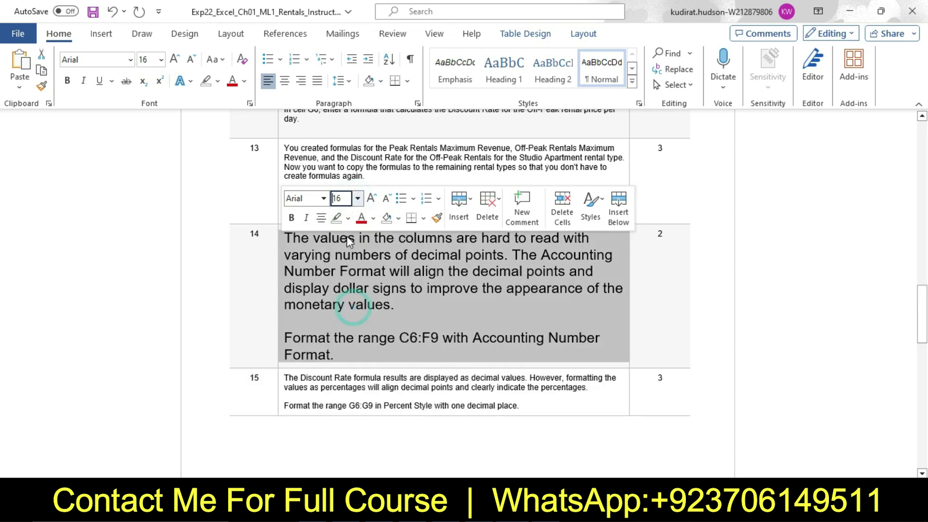
{"action": "left_click", "coordinate": [347, 220]}
{"action": "left_click", "coordinate": [340, 269]}
{"action": "left_click", "coordinate": [383, 308]}
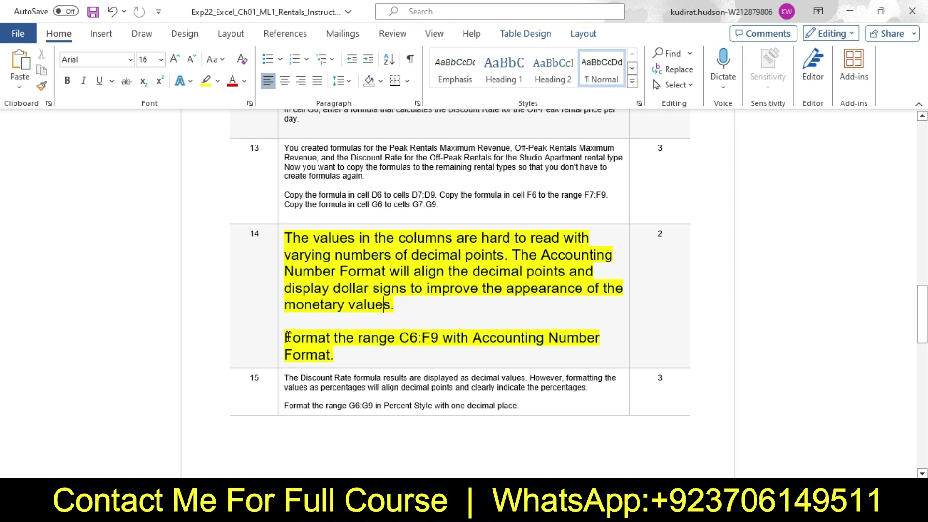
Step: Highlight the step 14 sentence about formatting the range C6:F9 in turquoise
{"action": "left_click_drag", "start_coordinate": [285, 336], "coordinate": [356, 358]}
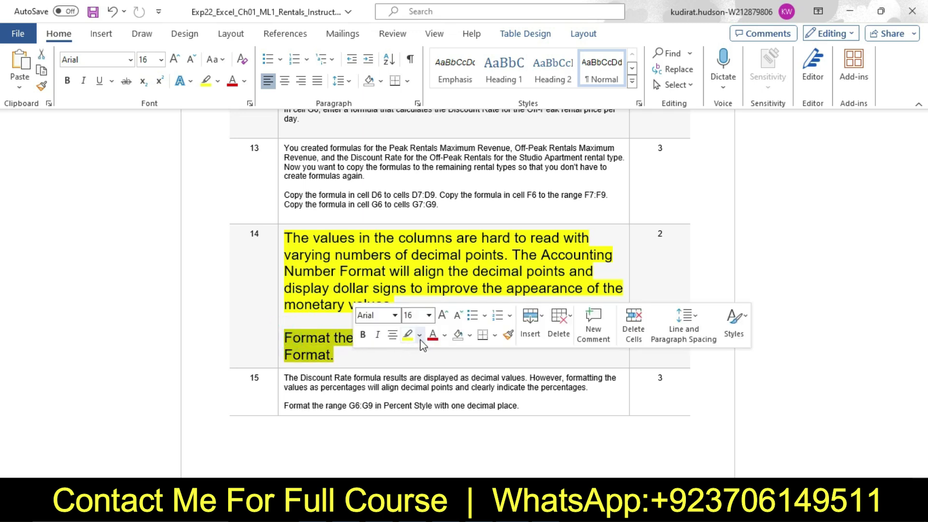
{"action": "left_click", "coordinate": [420, 334]}
{"action": "left_click", "coordinate": [458, 377]}
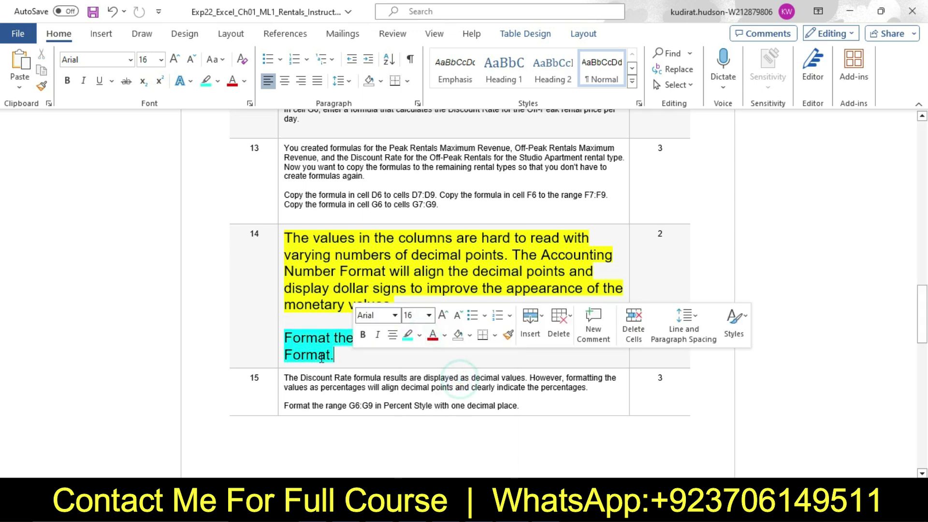
Step: Mark C6:F9 in the step 14 instructions, switch to the Excel workbook, and apply the Accounting Number Format to the range C6:F9
{"action": "left_click_drag", "start_coordinate": [401, 337], "coordinate": [431, 337]}
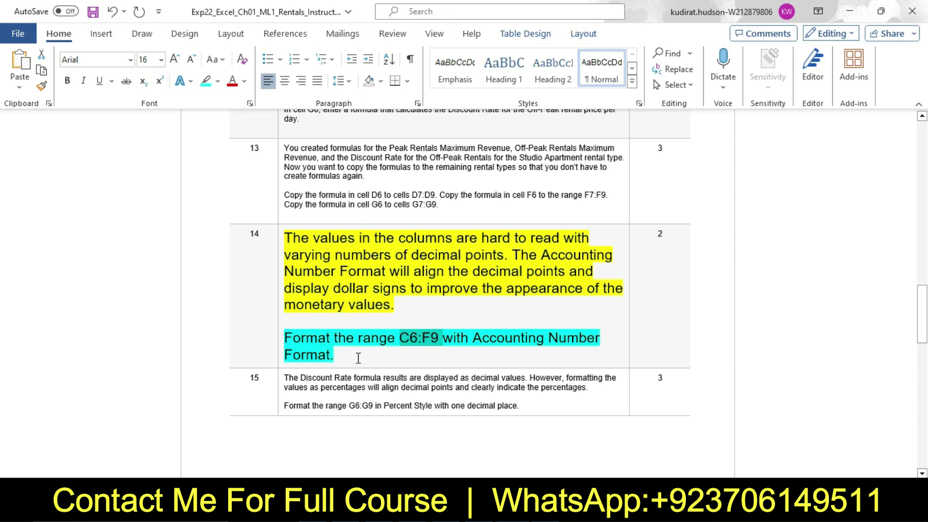
{"action": "key", "text": "alt+Tab"}
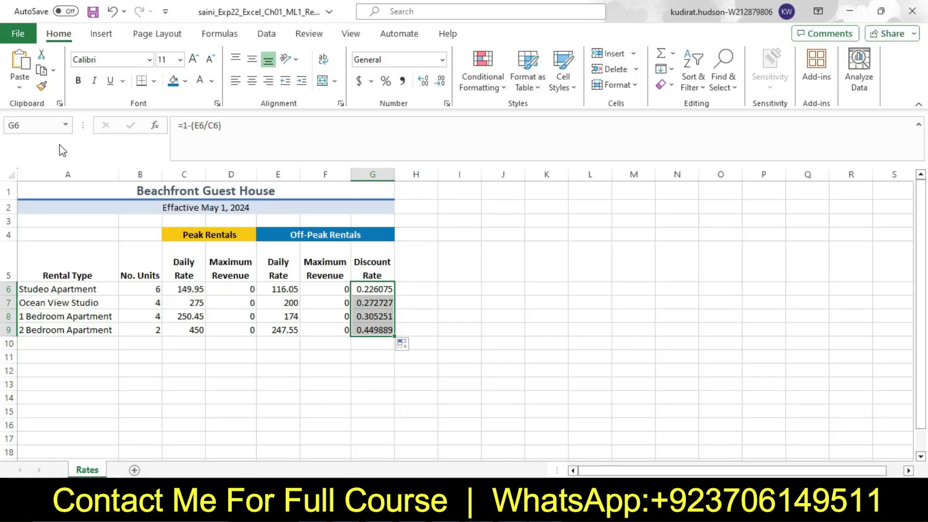
{"action": "left_click", "coordinate": [49, 124]}
{"action": "type", "text": "C6:F9"}
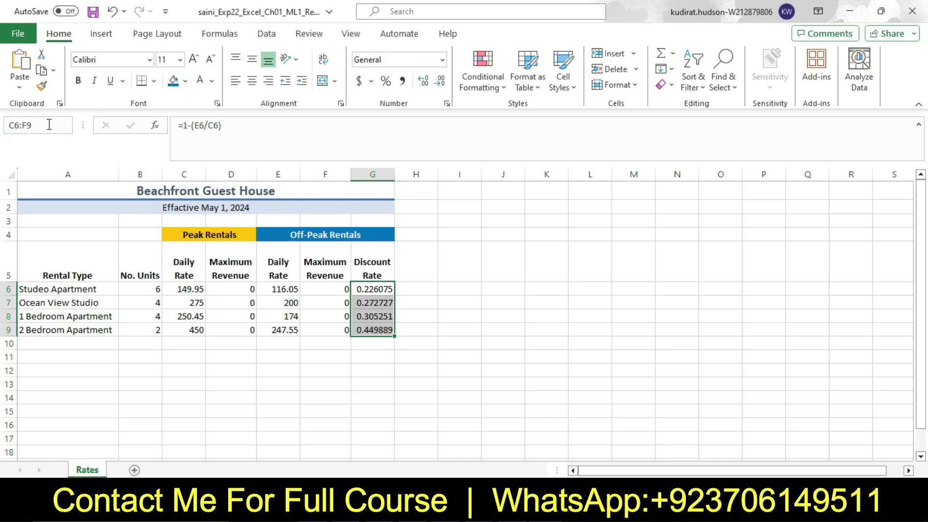
{"action": "key", "text": "Return"}
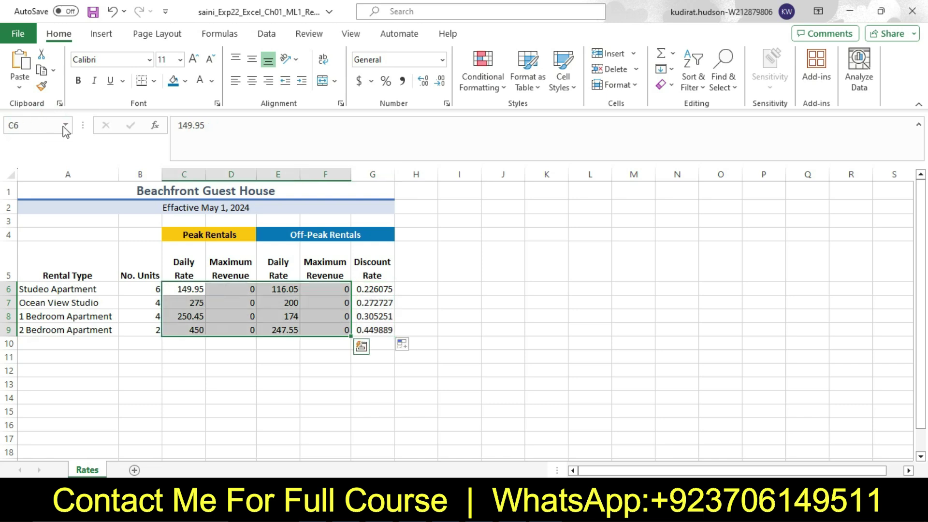
{"action": "left_click", "coordinate": [359, 83]}
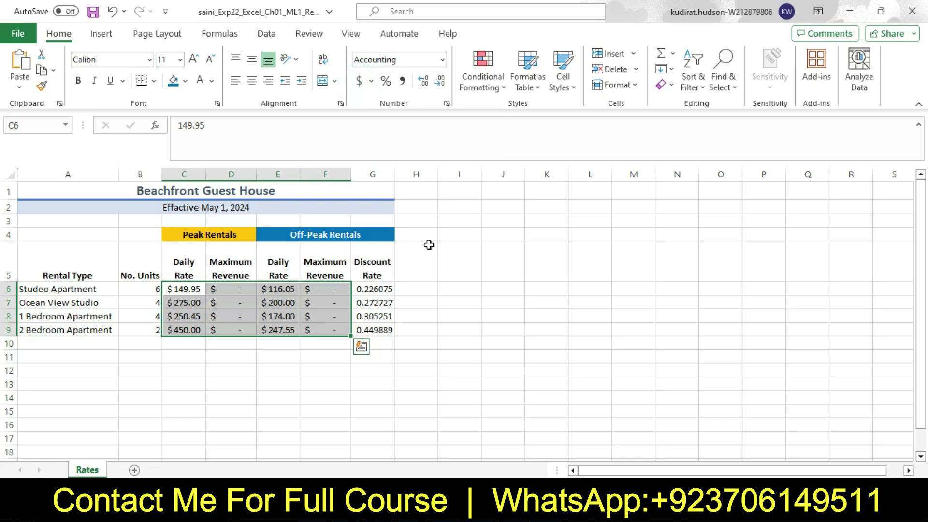
{"action": "left_click", "coordinate": [441, 274]}
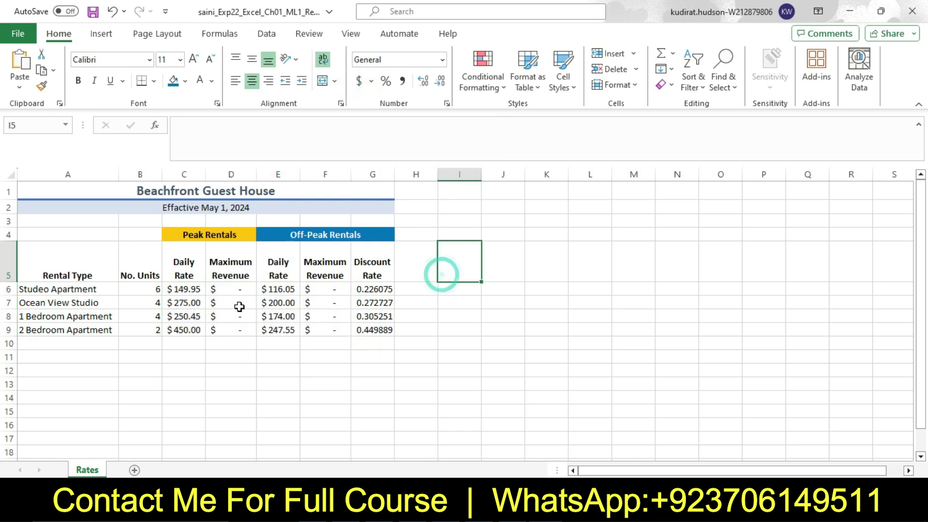
Step: Inspect the Peak Rentals Maximum Revenue formula in cell D6
{"action": "left_click", "coordinate": [236, 292]}
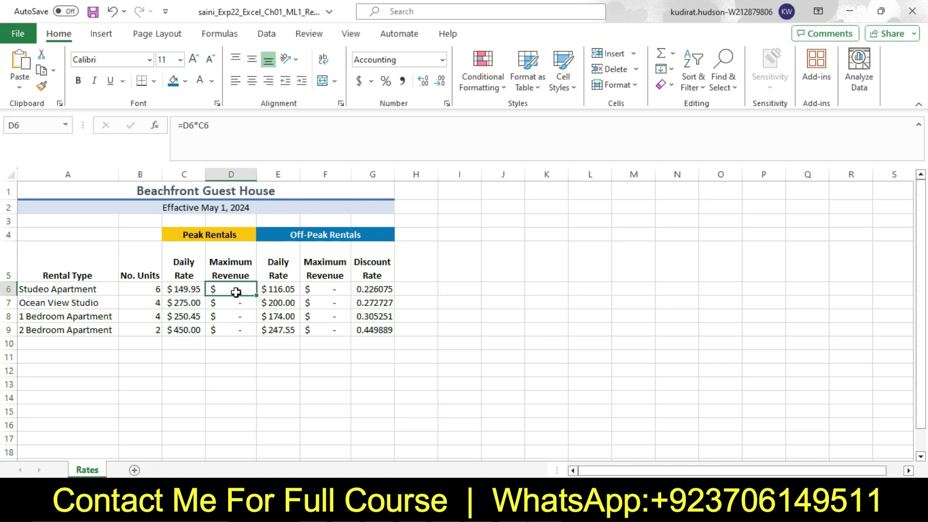